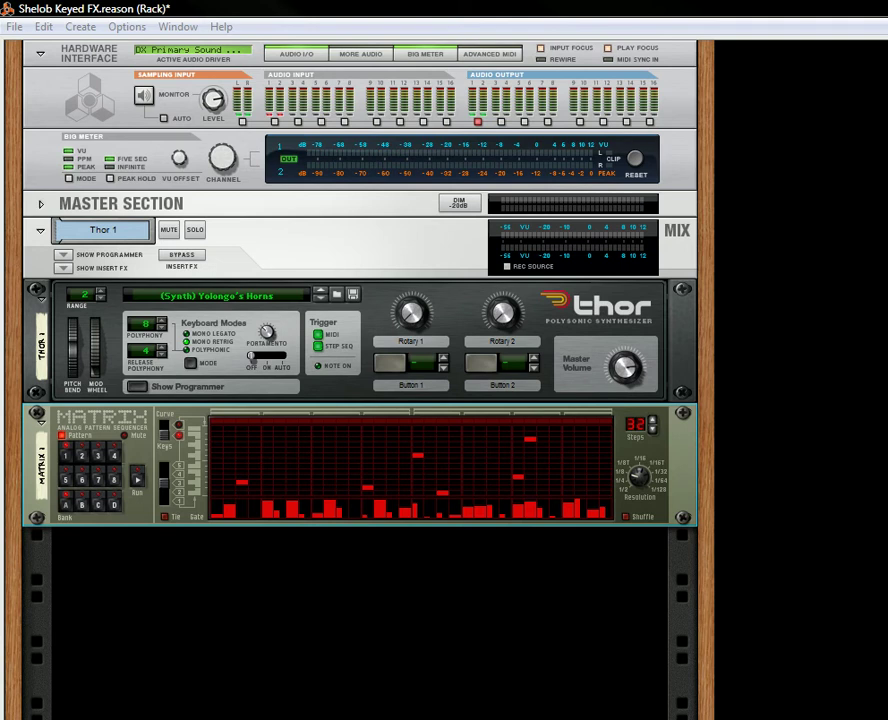
# - Add a Shelob Audio Bypass Splitter from Utilities into the rack beneath the Matrix sequencer
pyautogui.rightClick(272, 591)
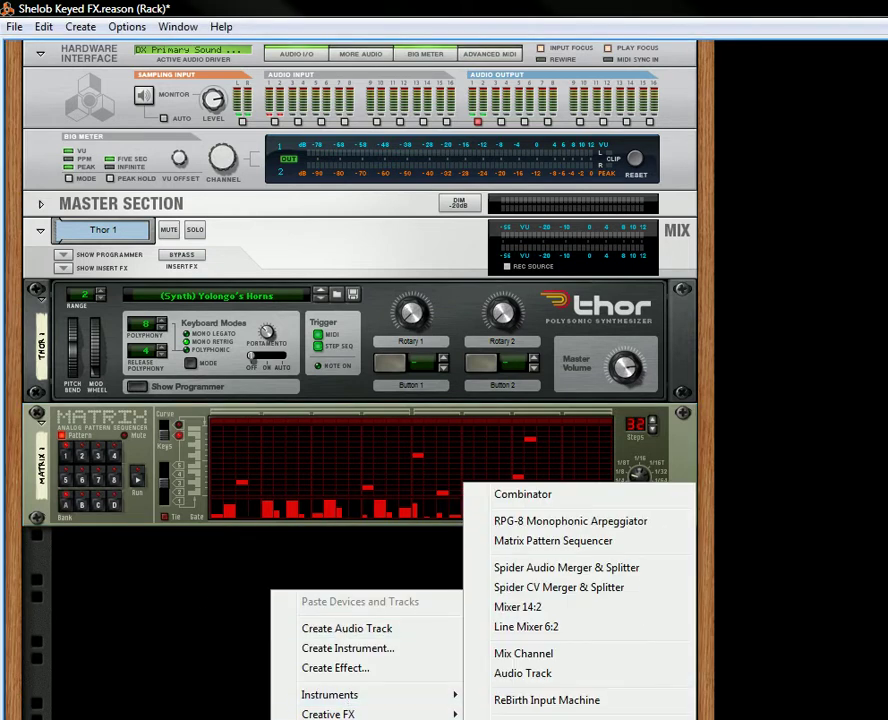
pyautogui.click(560, 712)
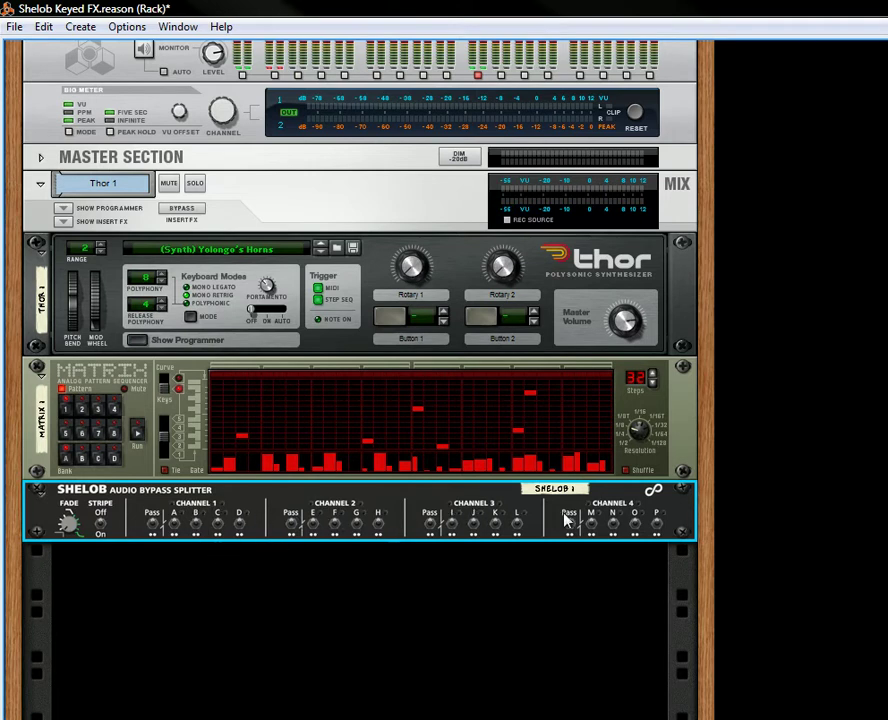
# - Add a Spider Audio Merger & Splitter and flip the rack to its rear cabling view
pyautogui.rightClick(245, 583)
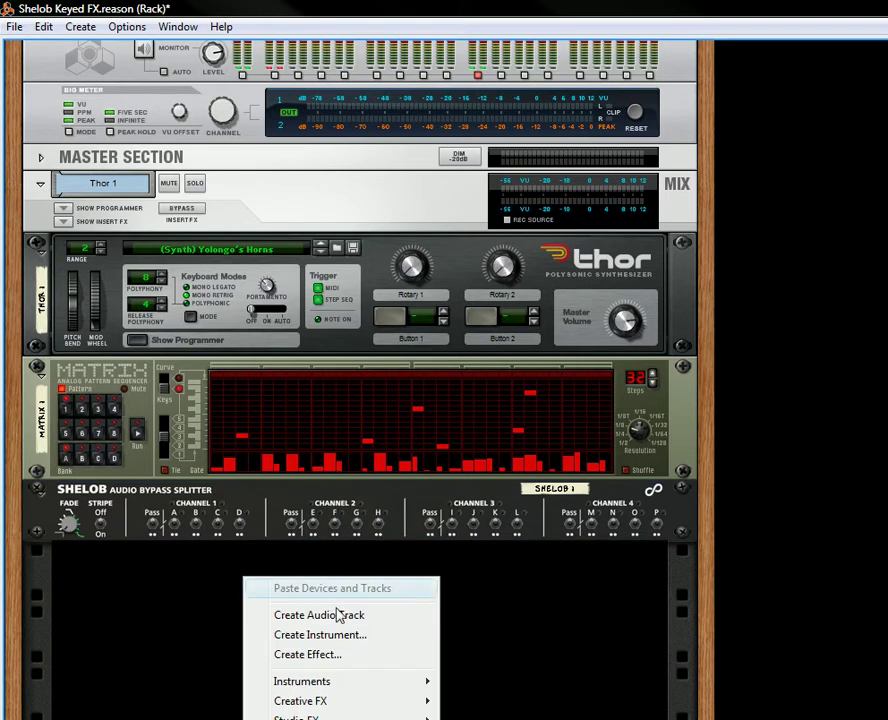
pyautogui.moveTo(340, 700)
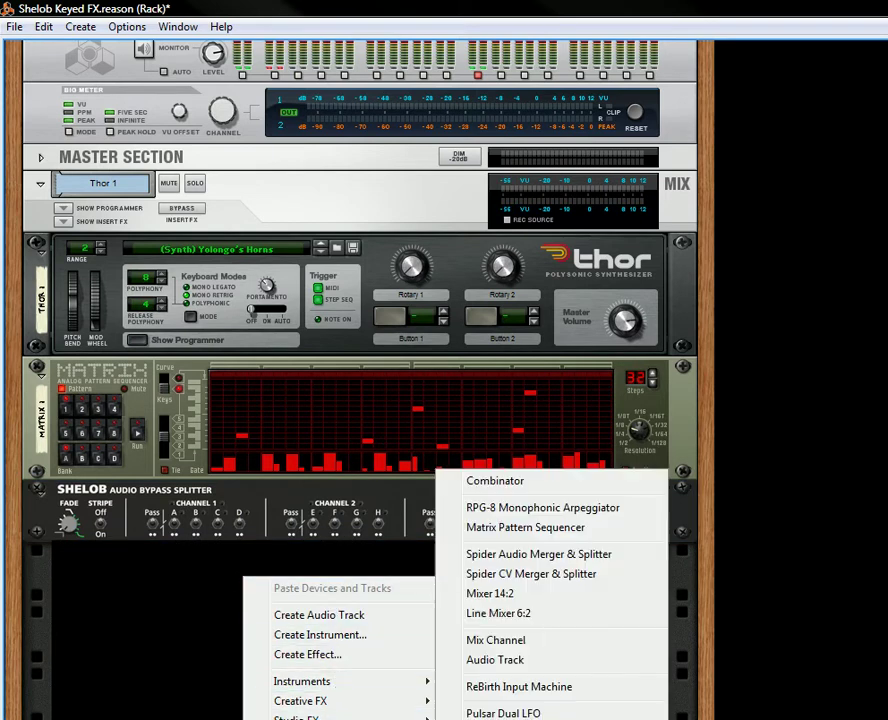
pyautogui.click(530, 556)
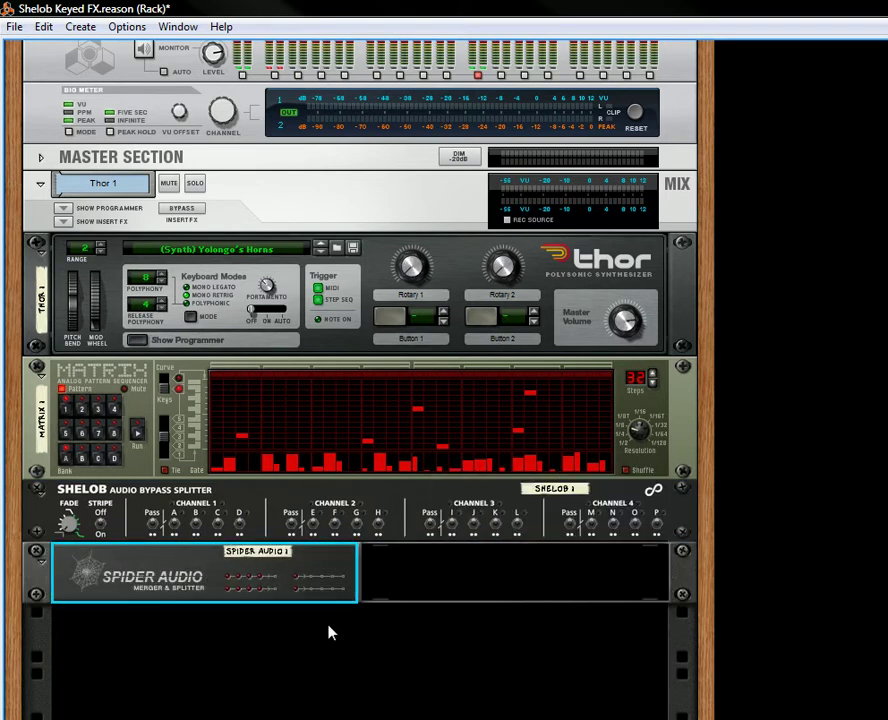
pyautogui.press('Tab')
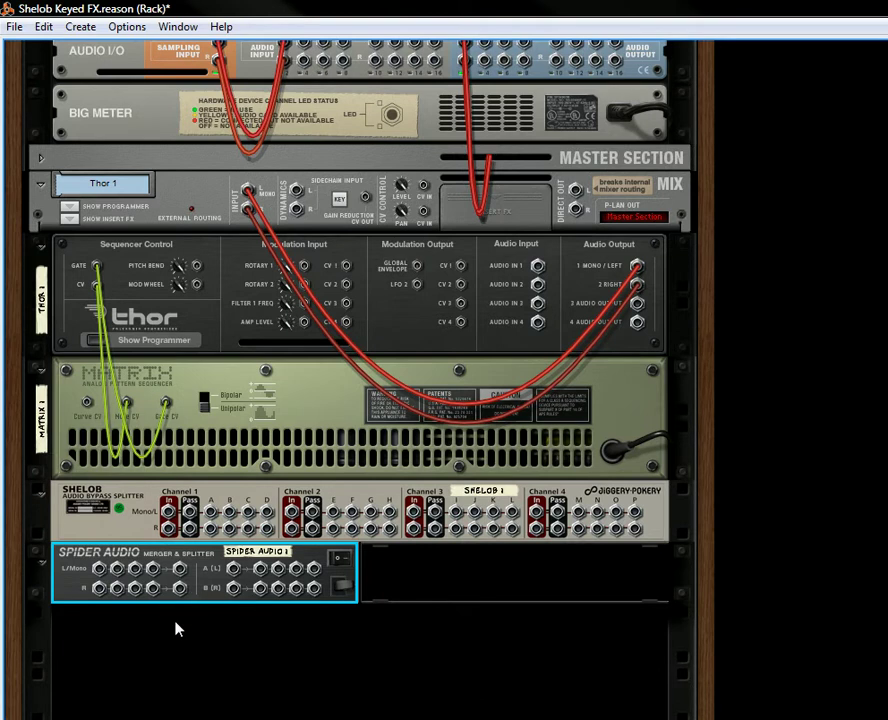
# - Delete the Spider Audio device from the rack and confirm the deletion
pyautogui.rightClick(212, 576)
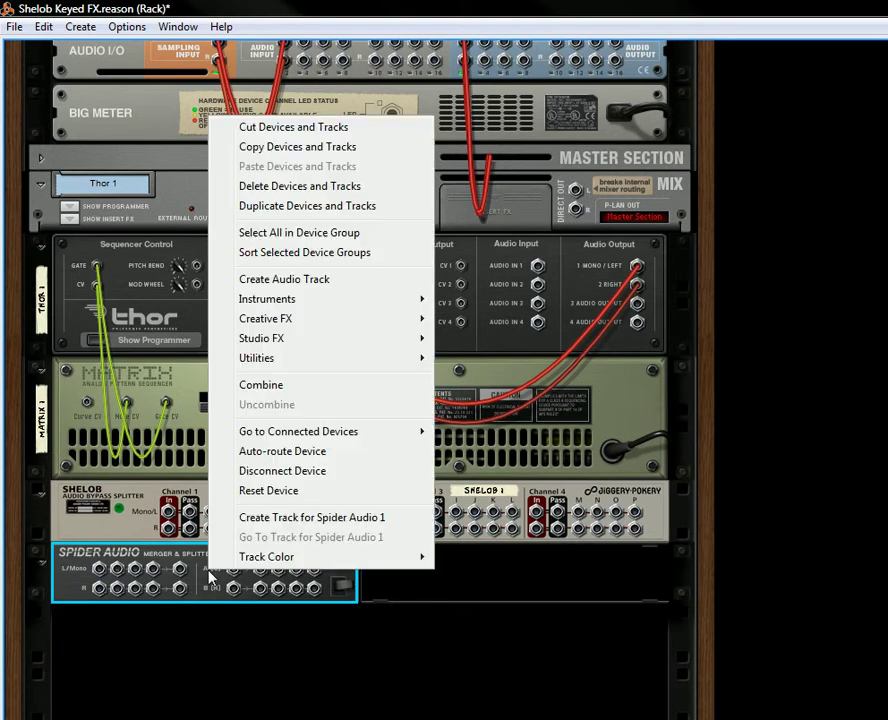
pyautogui.click(279, 195)
pyautogui.click(678, 428)
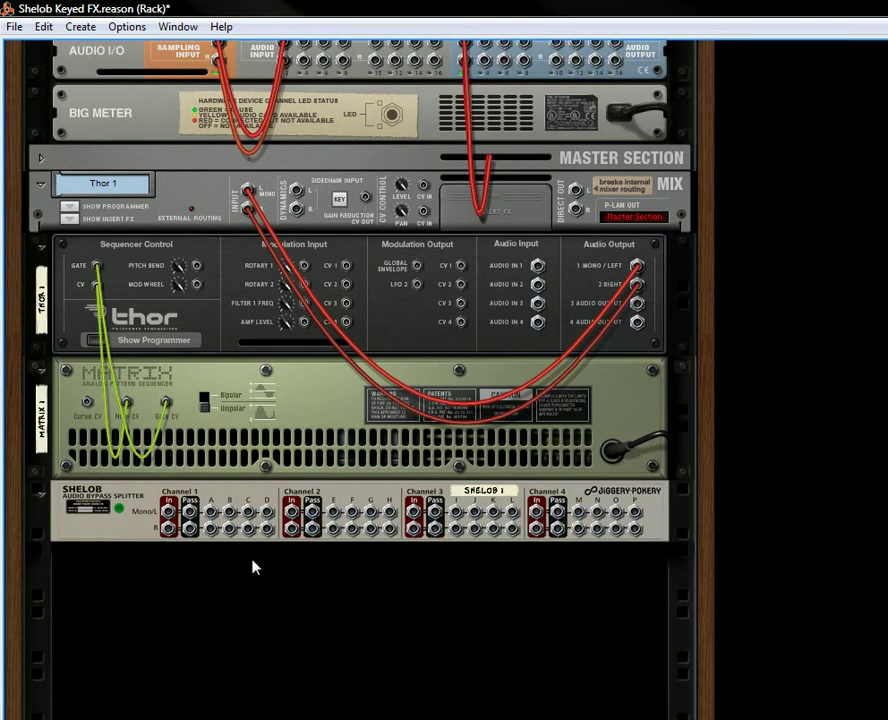
# - Flip the rack to show the Thor, Matrix and Shelob front panels
pyautogui.press('Tab')
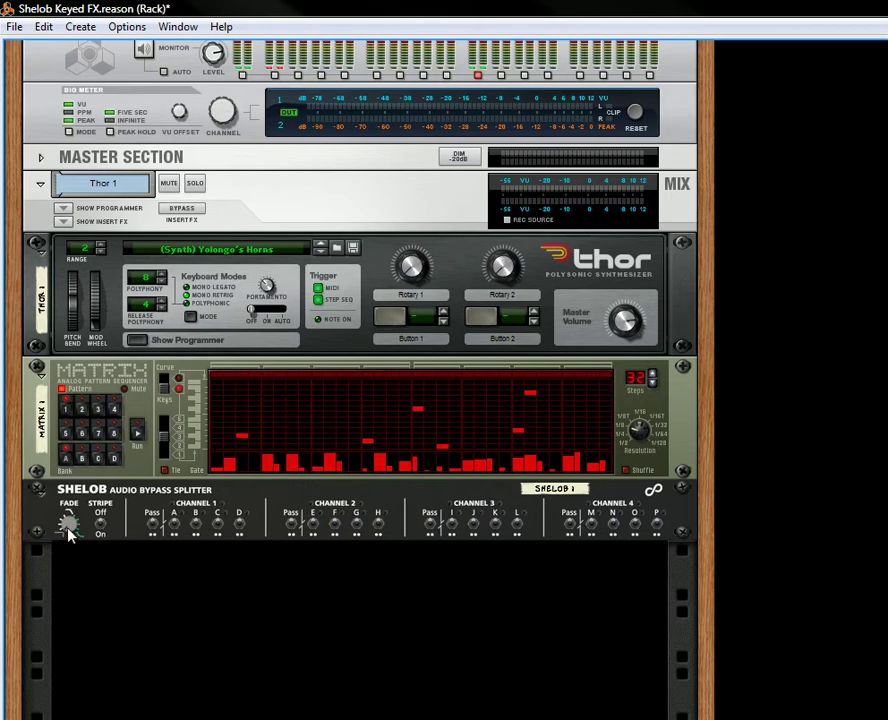
# - Adjust the Shelob Fade knob through 372 and 586 ms until it reads 3911 ms
pyautogui.moveTo(69, 526); pyautogui.dragTo(68, 537)
pyautogui.moveTo(68, 525); pyautogui.dragTo(89, 410)
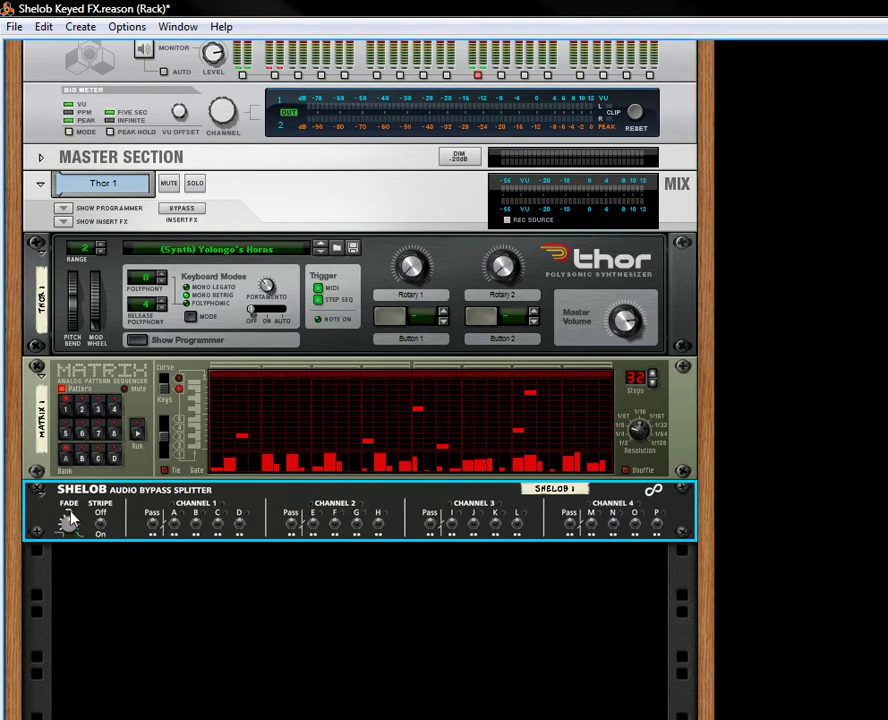
pyautogui.moveTo(68, 518); pyautogui.dragTo(101, 372)
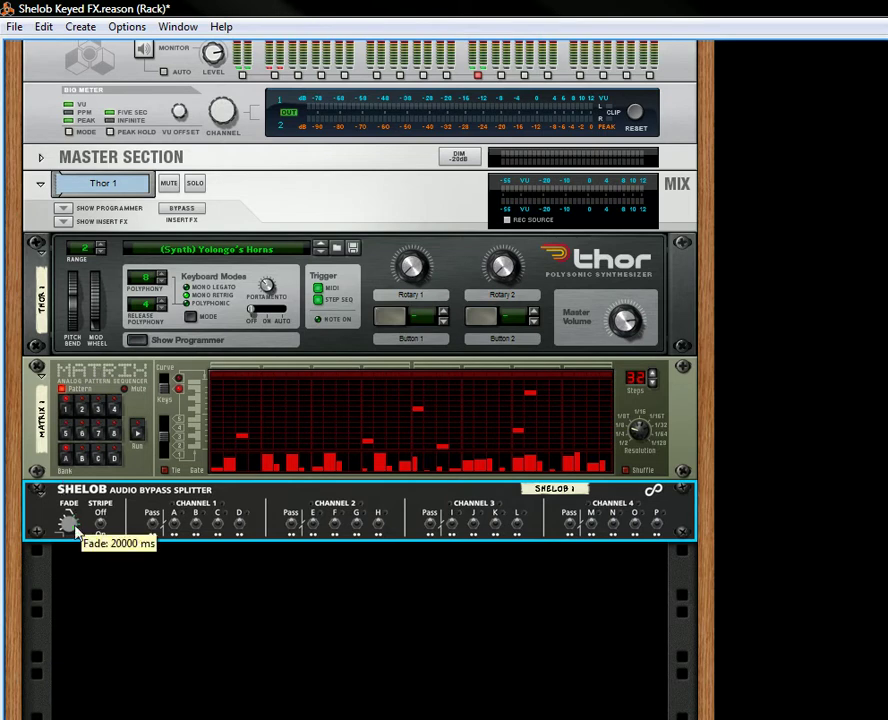
pyautogui.moveTo(74, 528); pyautogui.dragTo(95, 598)
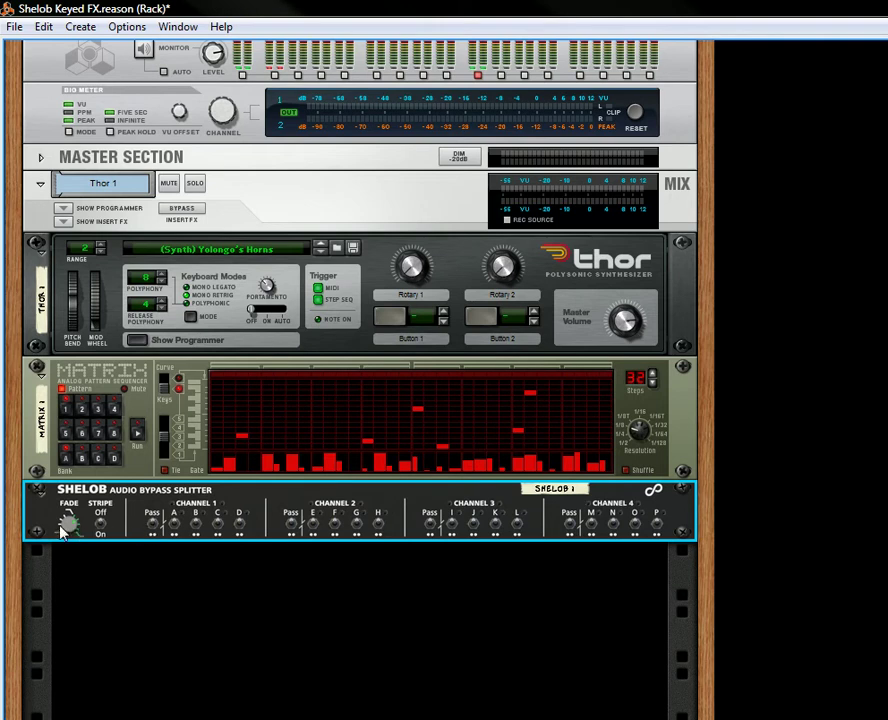
pyautogui.moveTo(77, 533)
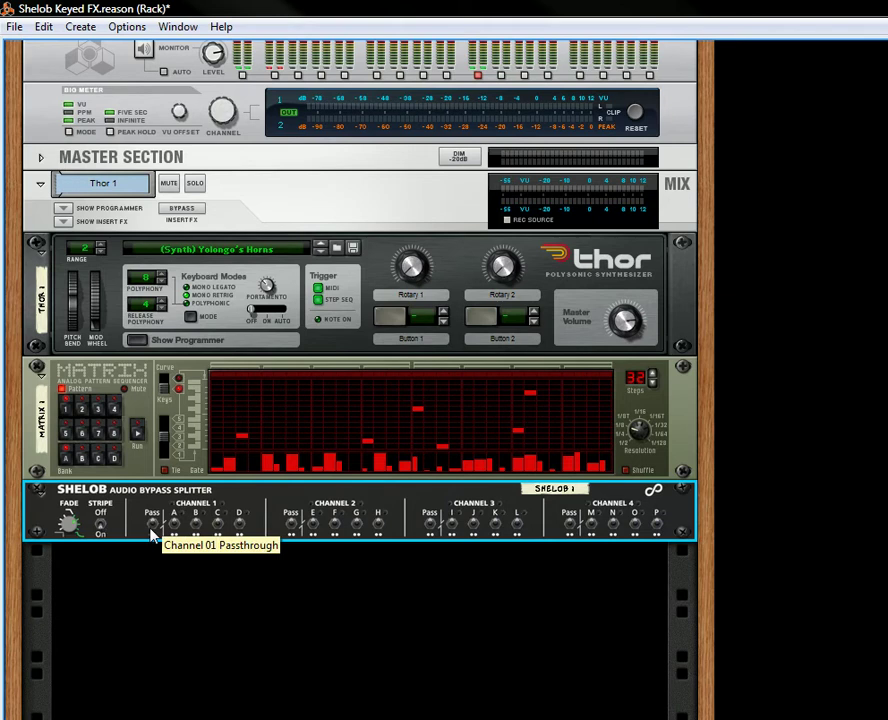
pyautogui.press('Tab')
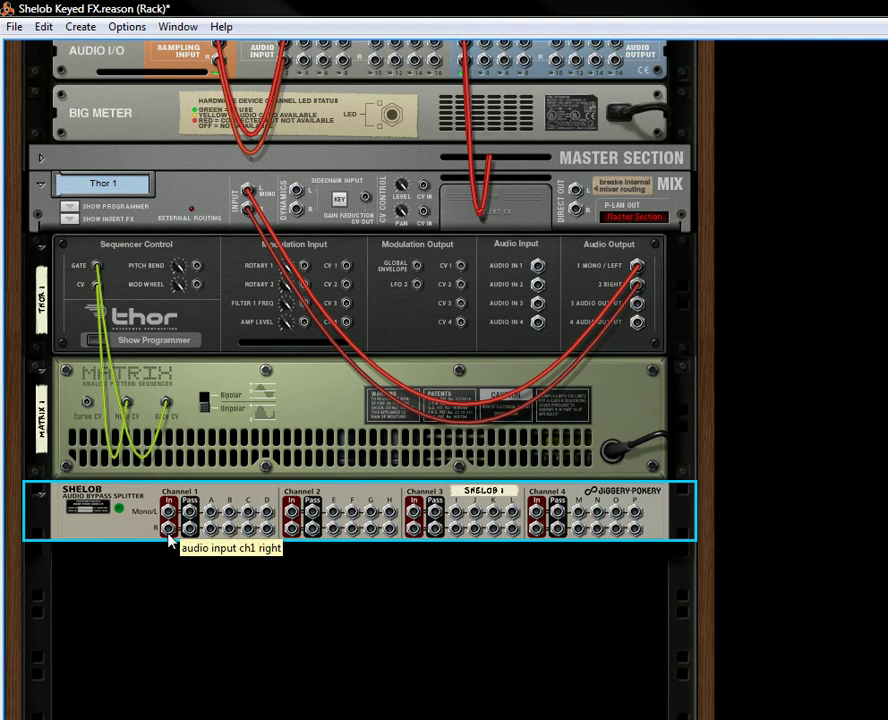
pyautogui.press('Tab')
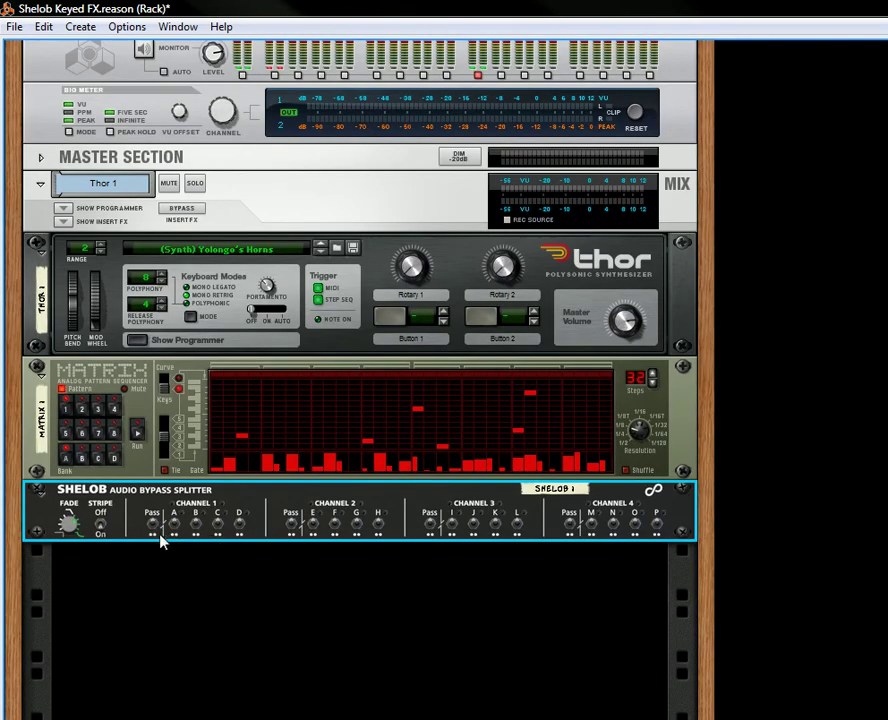
pyautogui.press('Tab')
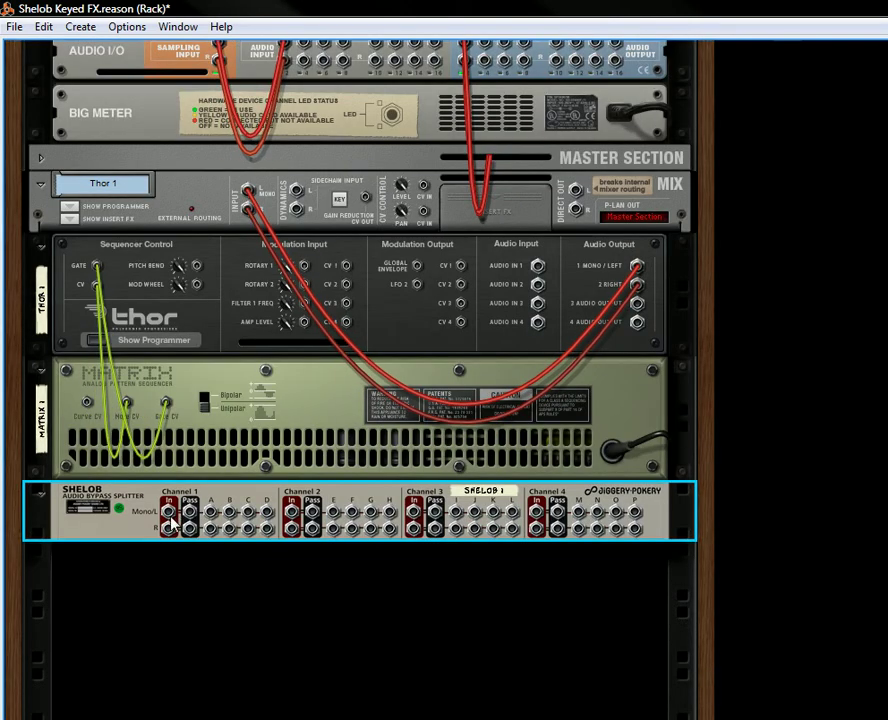
pyautogui.press('Tab')
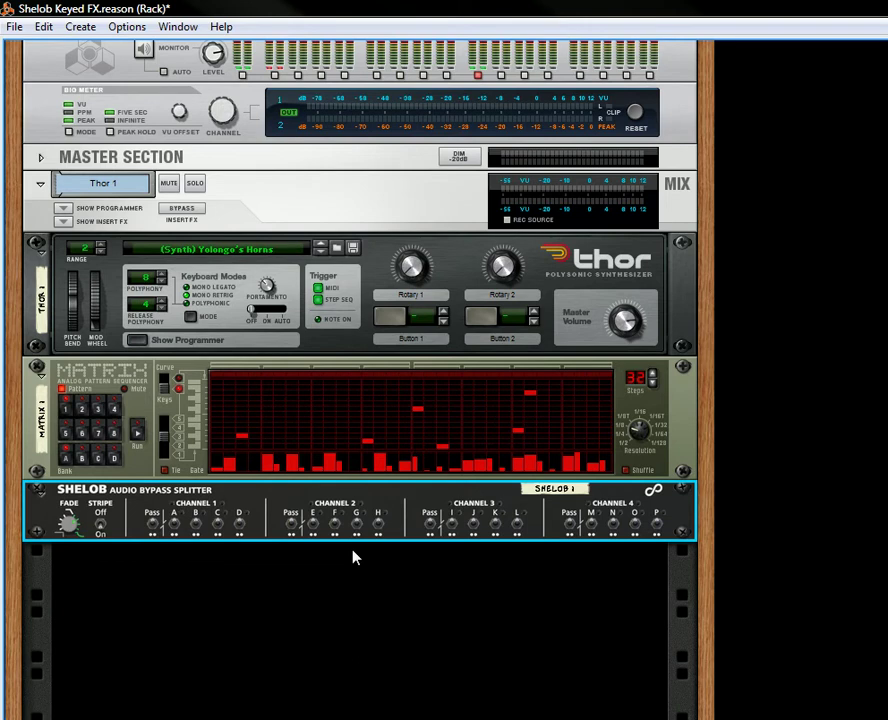
# - Delete the Shelob splitter, confirm the removal, and select the Matrix sequencer
pyautogui.press('Delete')
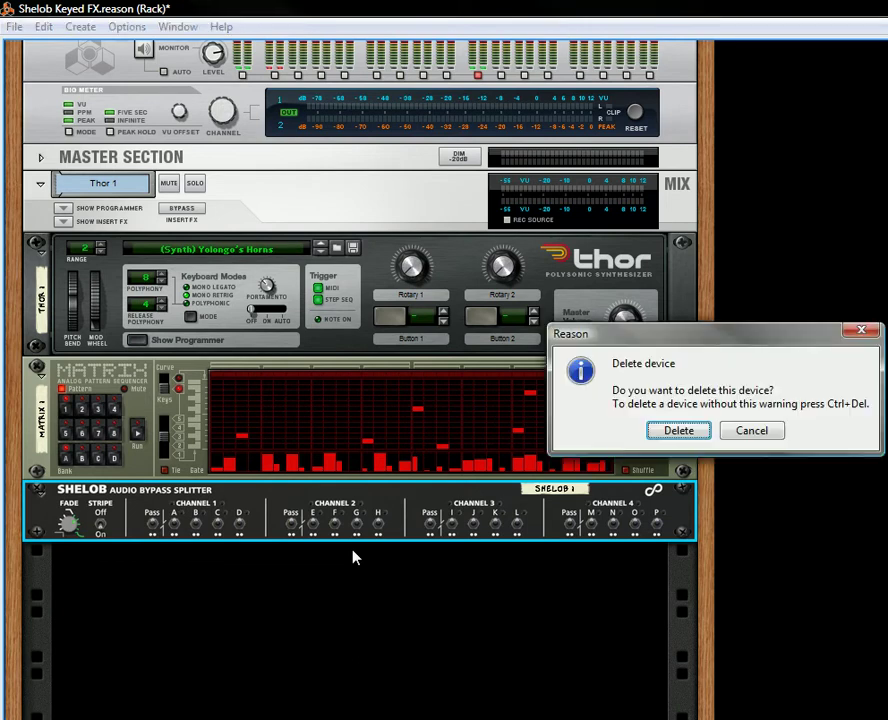
pyautogui.click(677, 432)
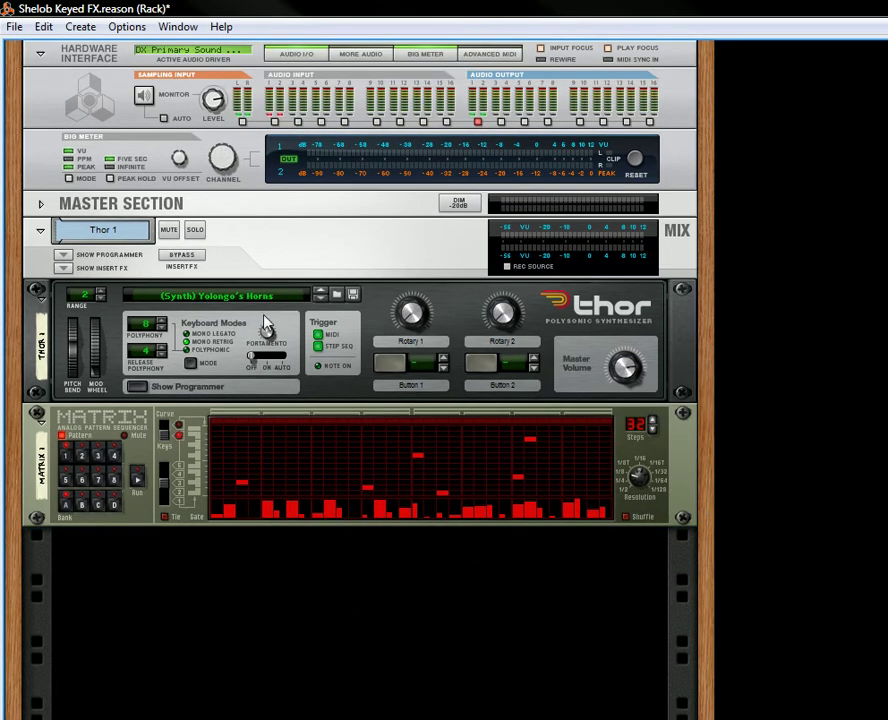
pyautogui.click(139, 490)
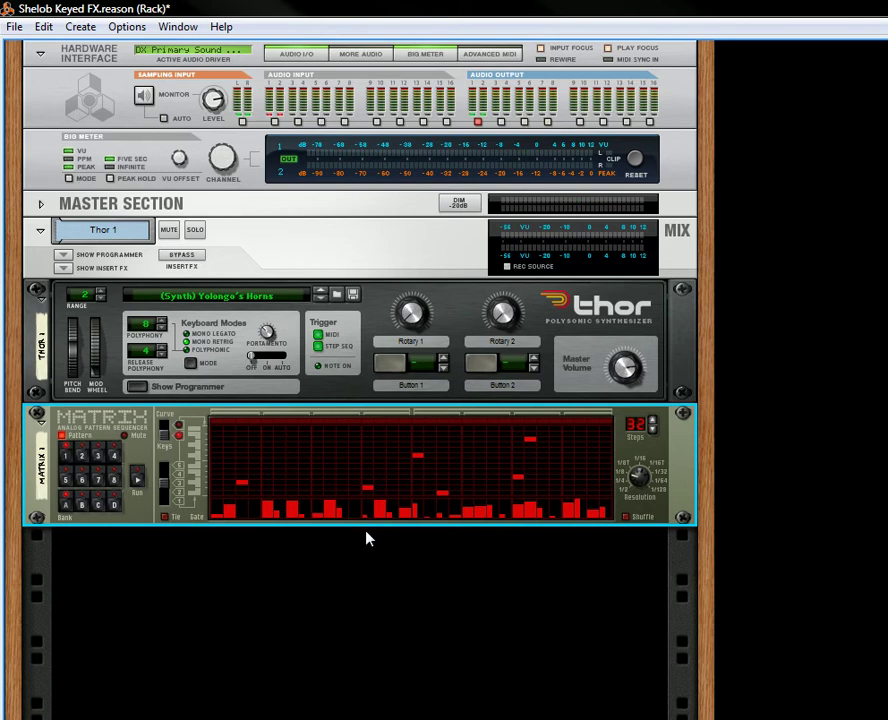
# - Add a Combinator below Matrix and put a Shelob Audio Bypass Splitter inside it
pyautogui.rightClick(313, 561)
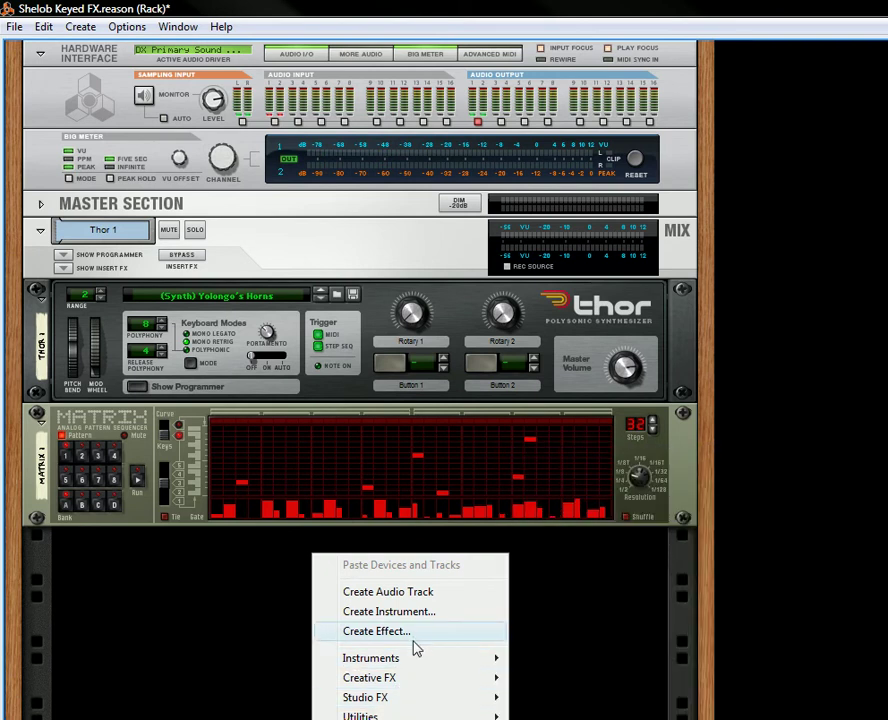
pyautogui.moveTo(407, 716)
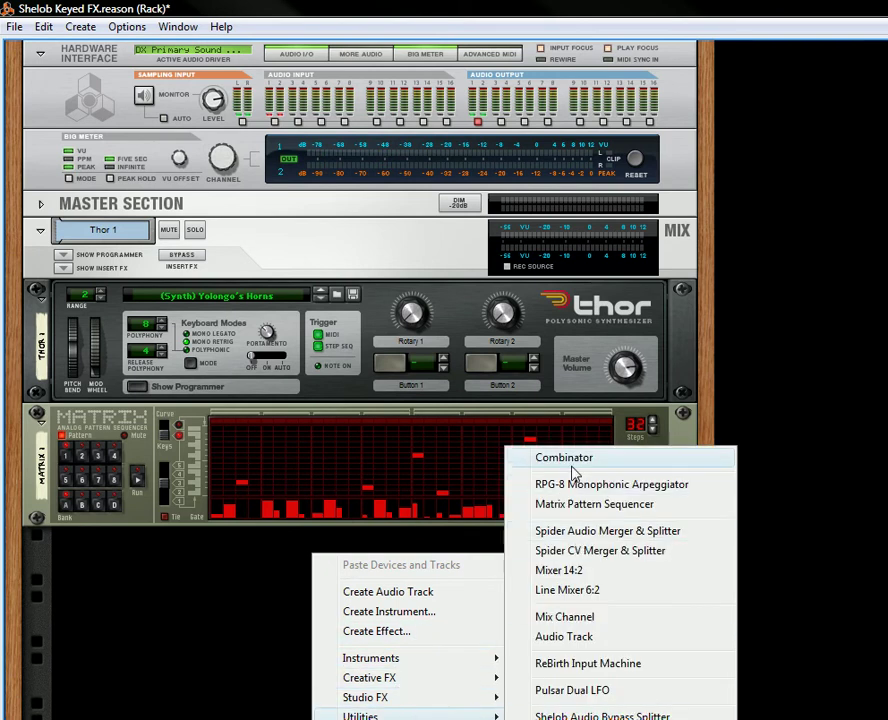
pyautogui.click(633, 463)
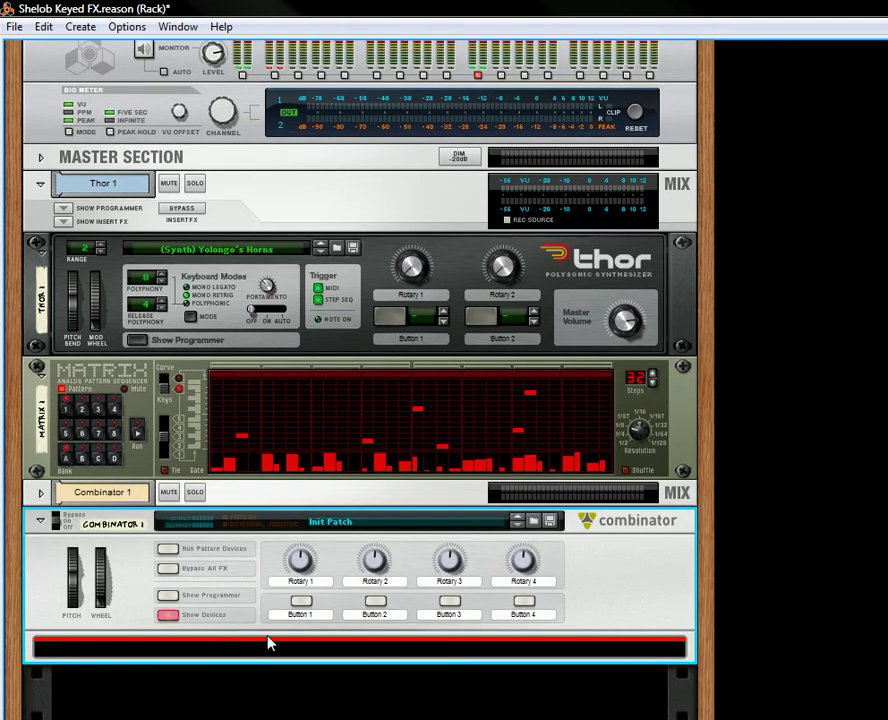
pyautogui.rightClick(275, 655)
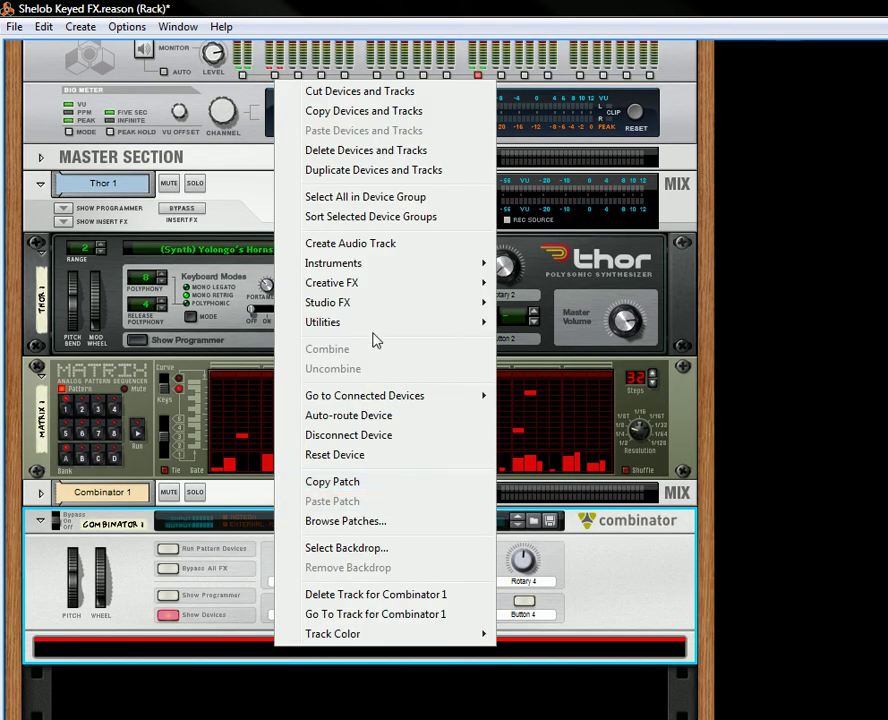
pyautogui.moveTo(380, 321)
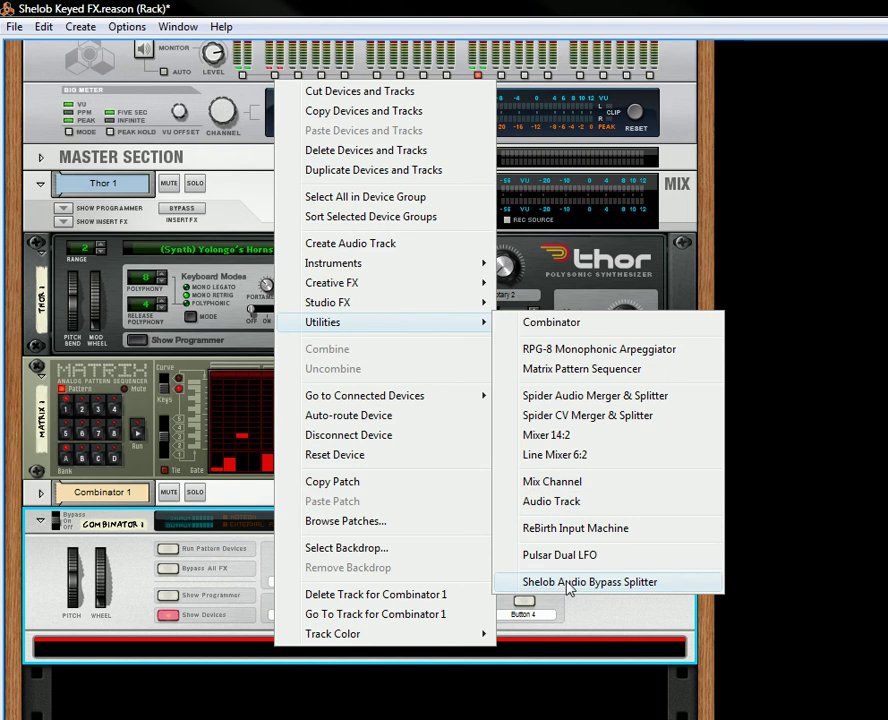
pyautogui.click(530, 585)
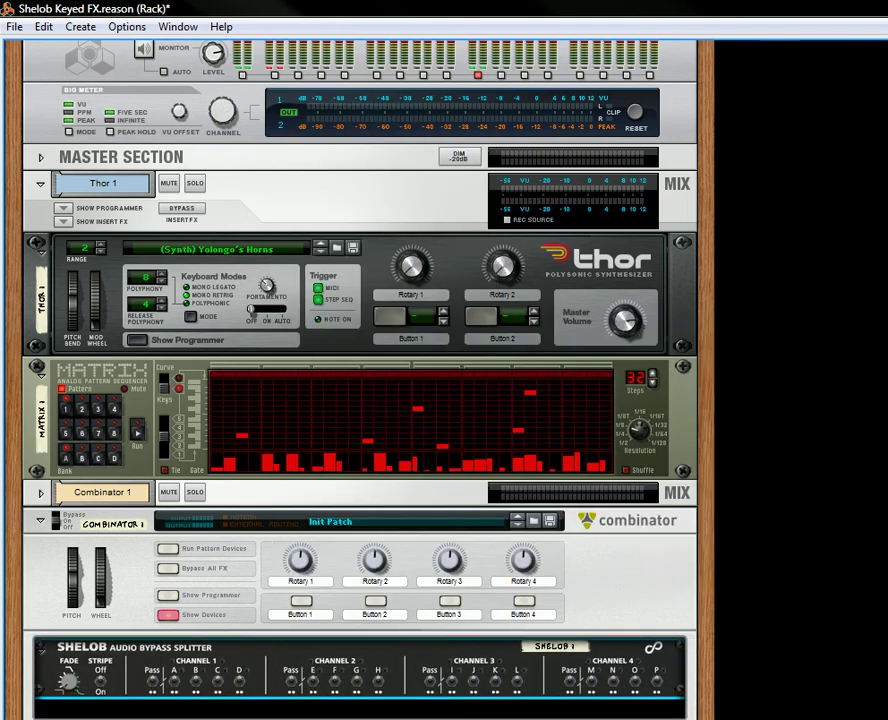
# - Flip to the rear view and delete the Combinator's mix channel
pyautogui.scroll(-4, 360, 400)
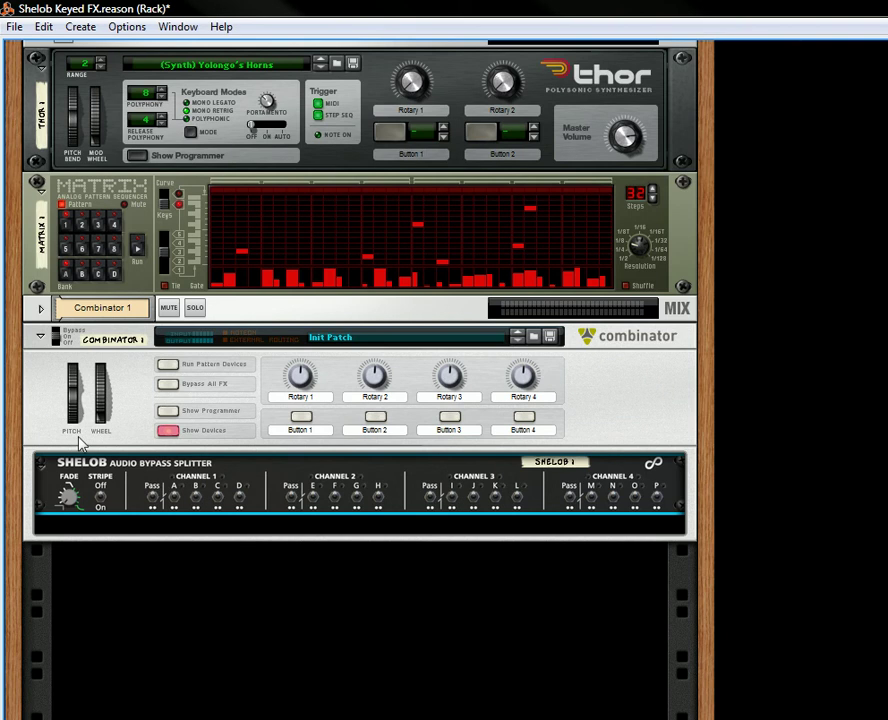
pyautogui.press('Tab')
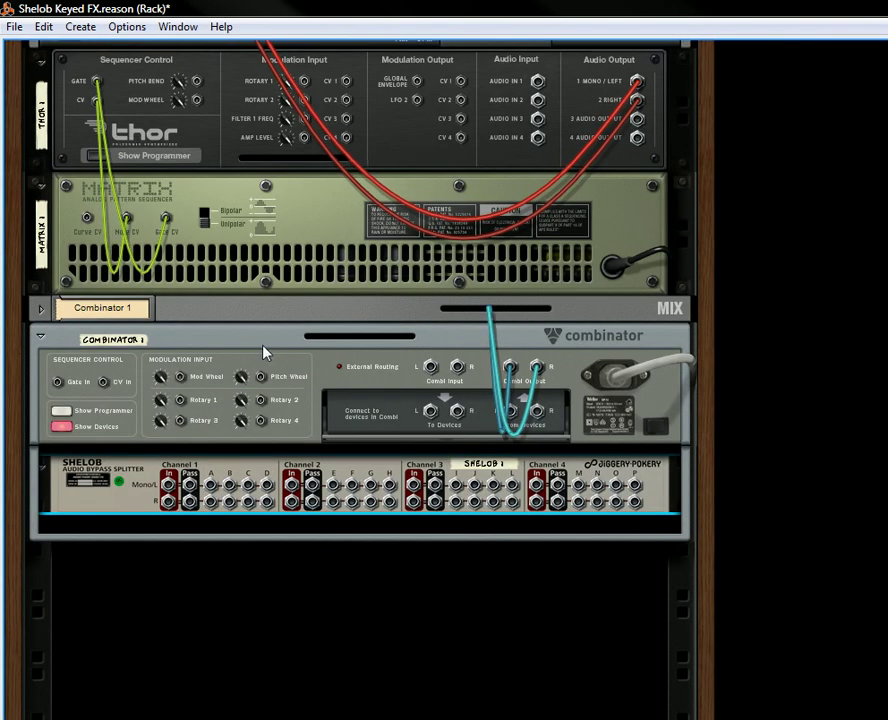
pyautogui.rightClick(293, 317)
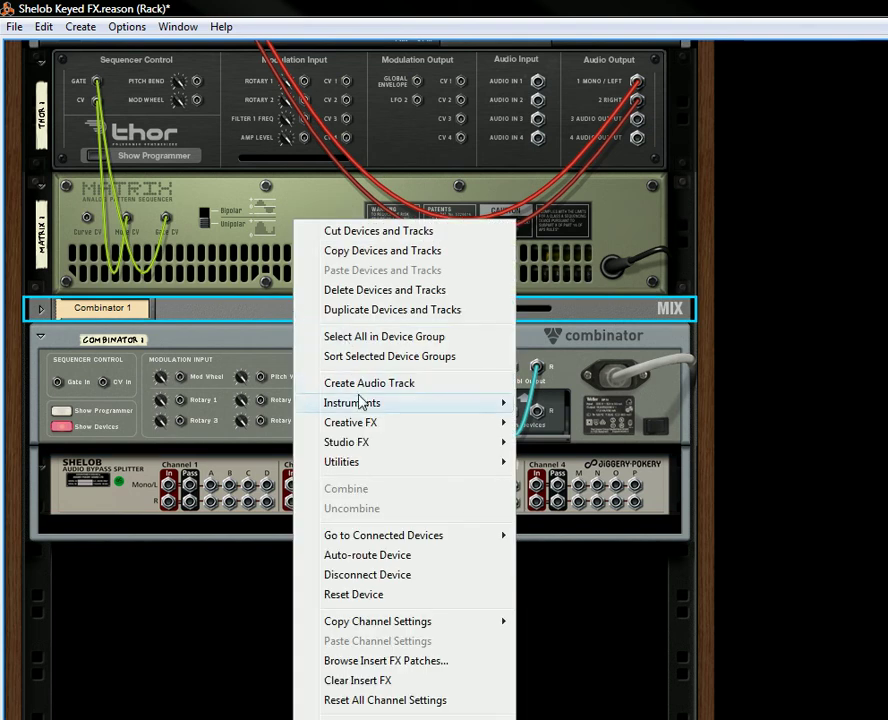
pyautogui.click(377, 291)
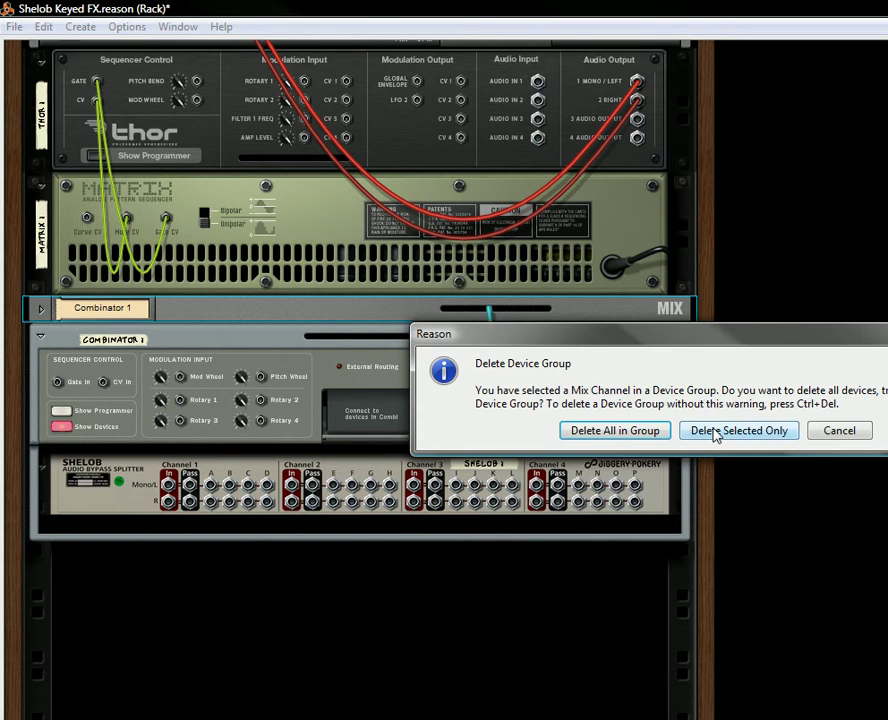
# - Remove the Combinator's mixer channel and move Thor's left/right outputs to Combinator Input L/R
pyautogui.click(715, 434)
pyautogui.scroll(2, 710, 143)
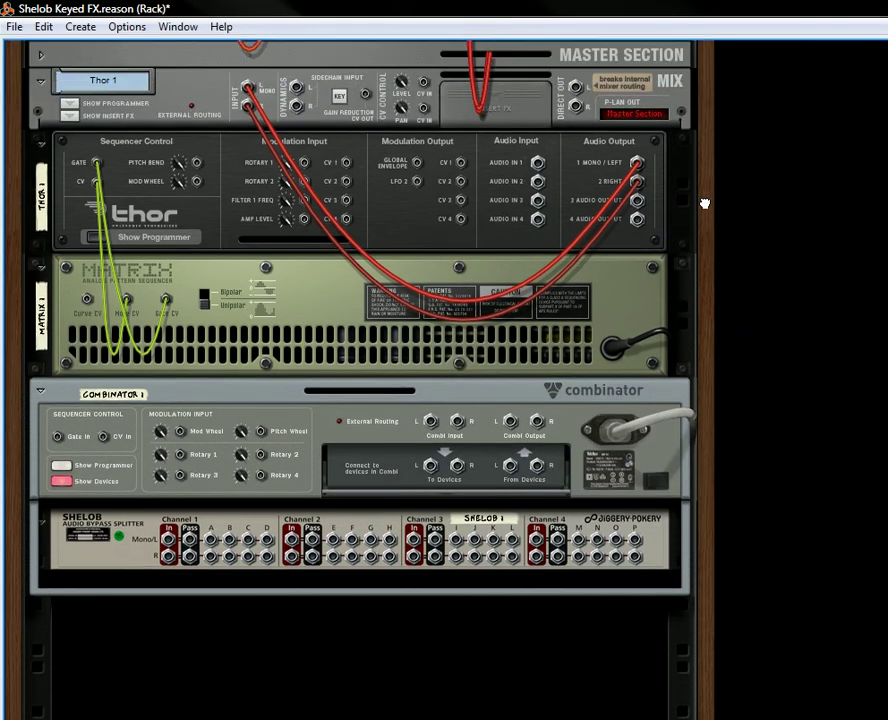
pyautogui.moveTo(248, 82); pyautogui.dragTo(430, 416)
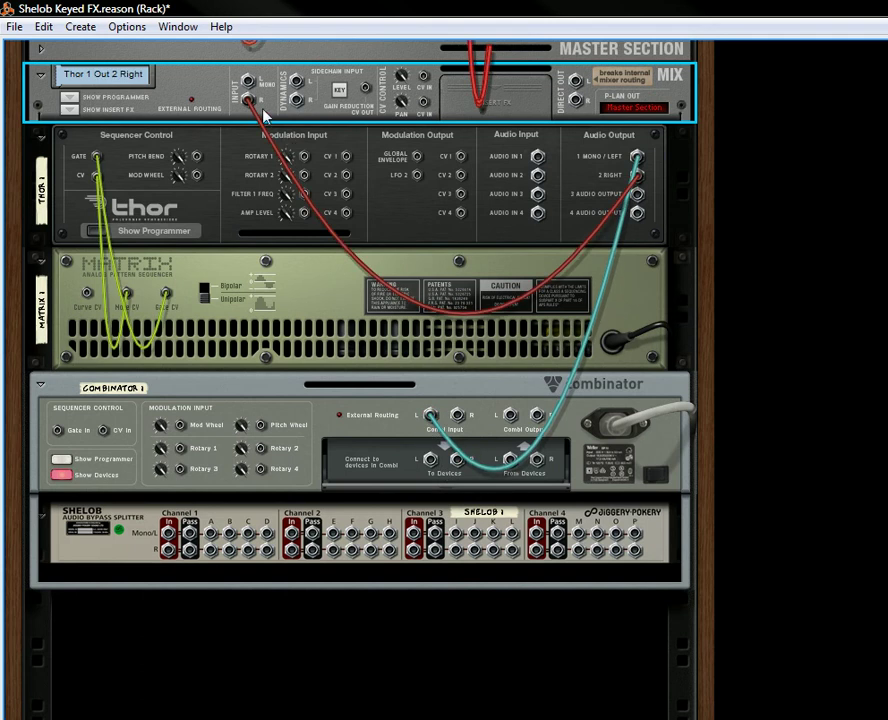
pyautogui.moveTo(248, 100); pyautogui.dragTo(457, 414)
# - Patch Combinator outputs into Shelob Channel 1, Channel 1 A back, and Combinator output to Thor's mixer
pyautogui.moveTo(430, 460); pyautogui.dragTo(167, 533)
pyautogui.moveTo(458, 460); pyautogui.dragTo(170, 549)
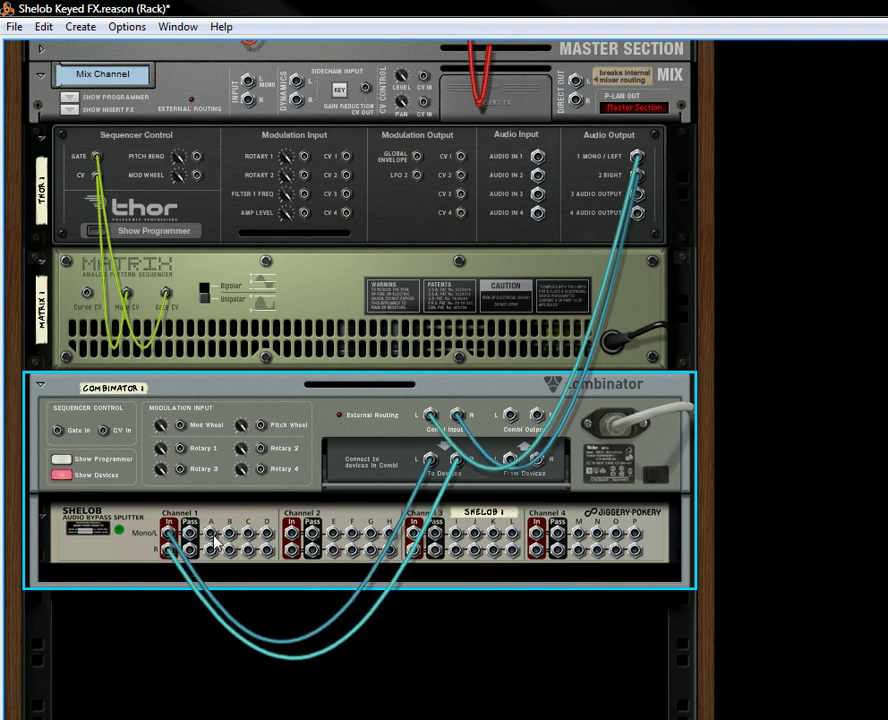
pyautogui.click(212, 538)
pyautogui.moveTo(212, 538); pyautogui.dragTo(515, 462)
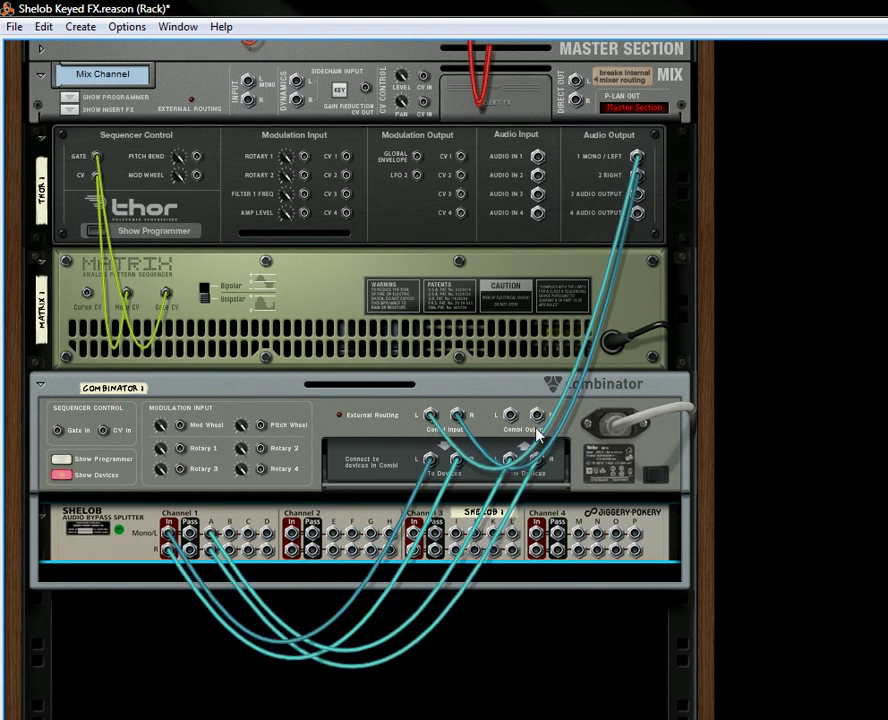
pyautogui.moveTo(510, 414); pyautogui.dragTo(247, 82)
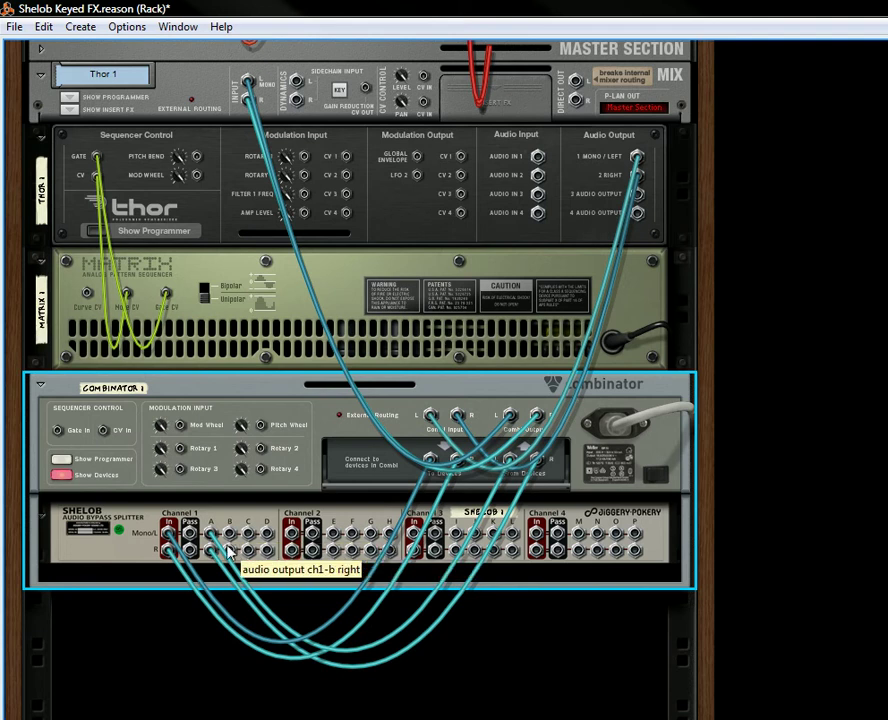
# - Label the Combinator's Rotary 1 'Fade Time' and Button 1 'Fade In / Out'
pyautogui.press('Tab')
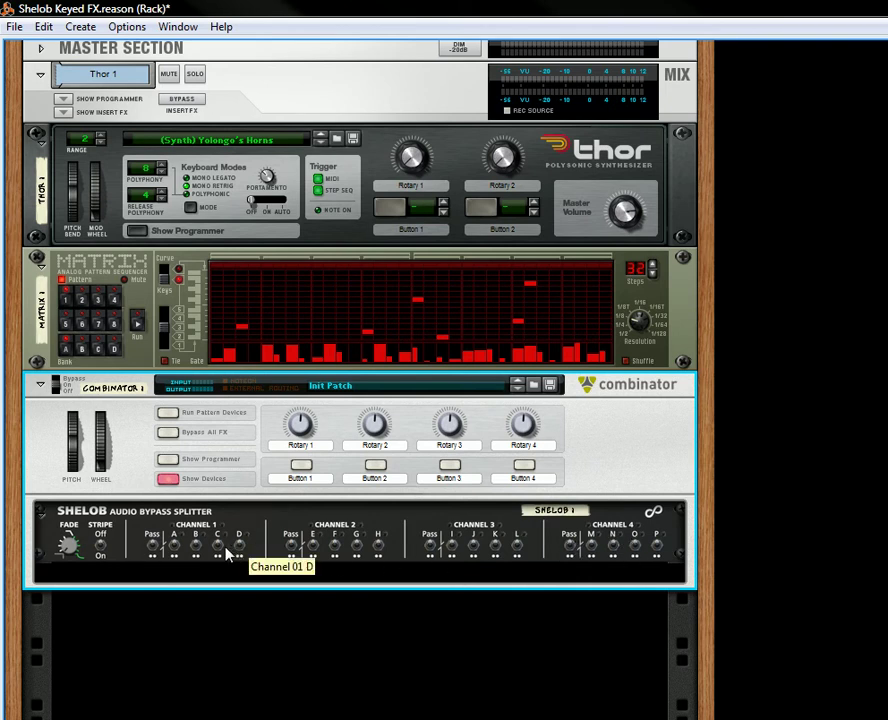
pyautogui.click(176, 551)
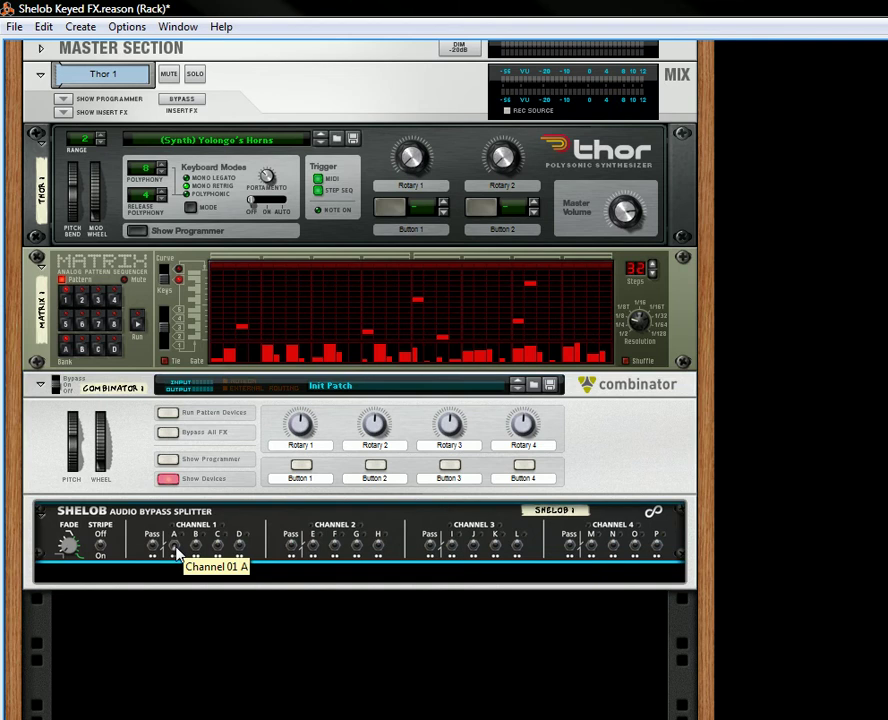
pyautogui.press('Tab')
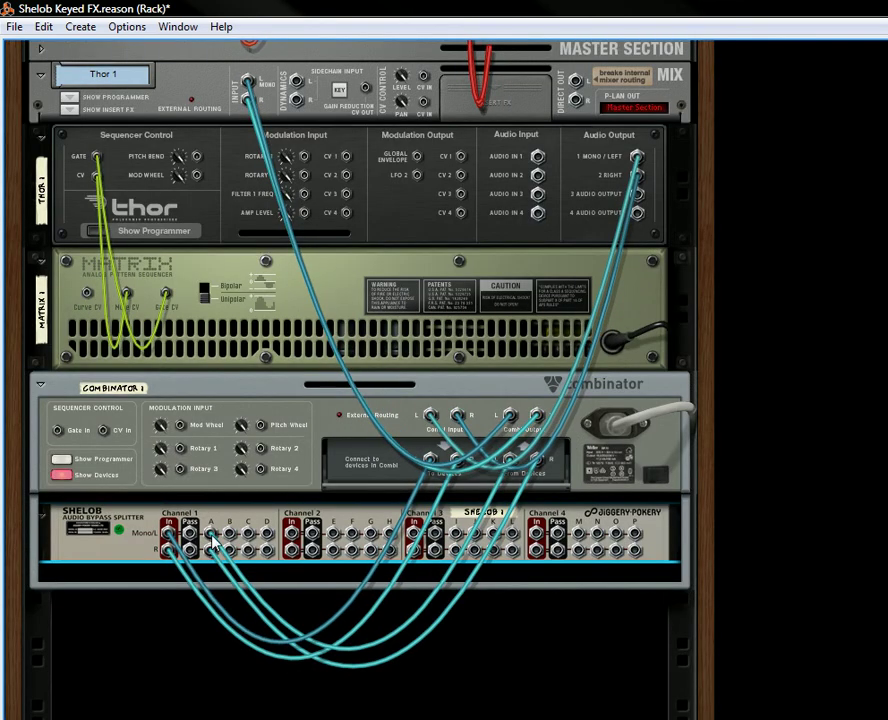
pyautogui.press('Tab')
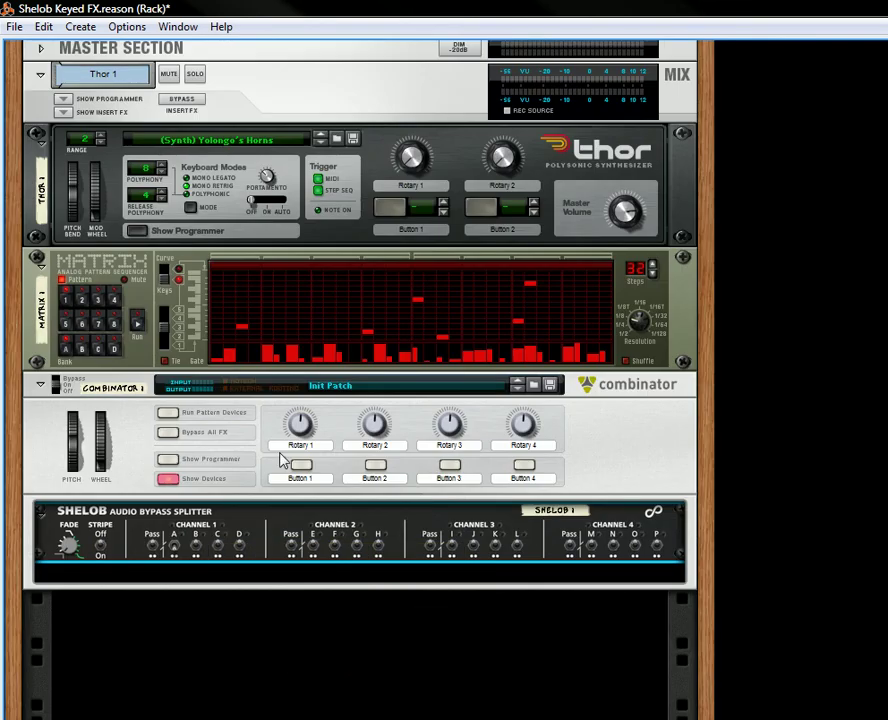
pyautogui.click(302, 455)
pyautogui.doubleClick(301, 446)
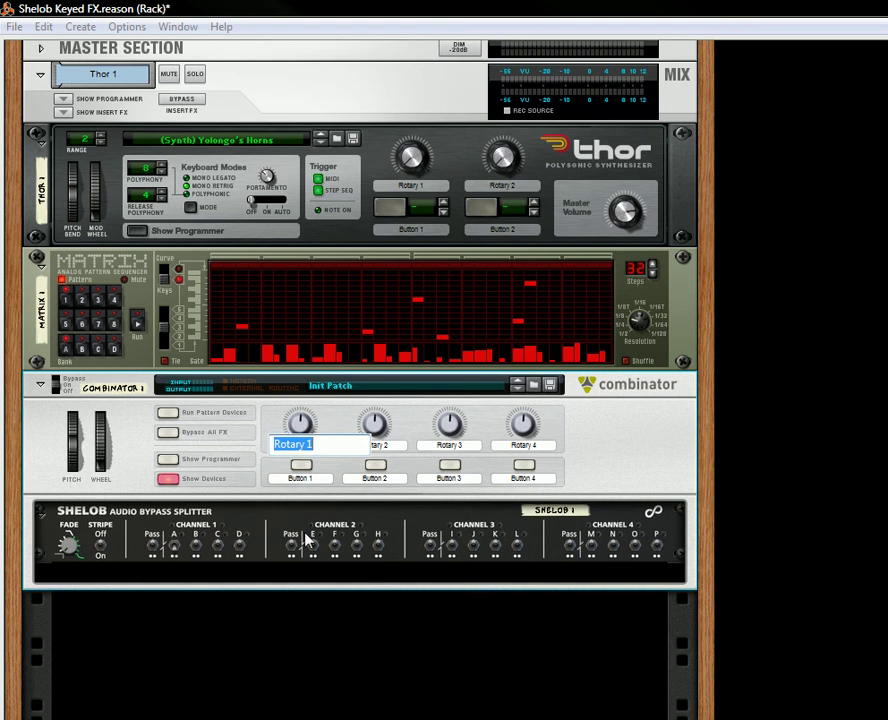
pyautogui.write('Fade Time')
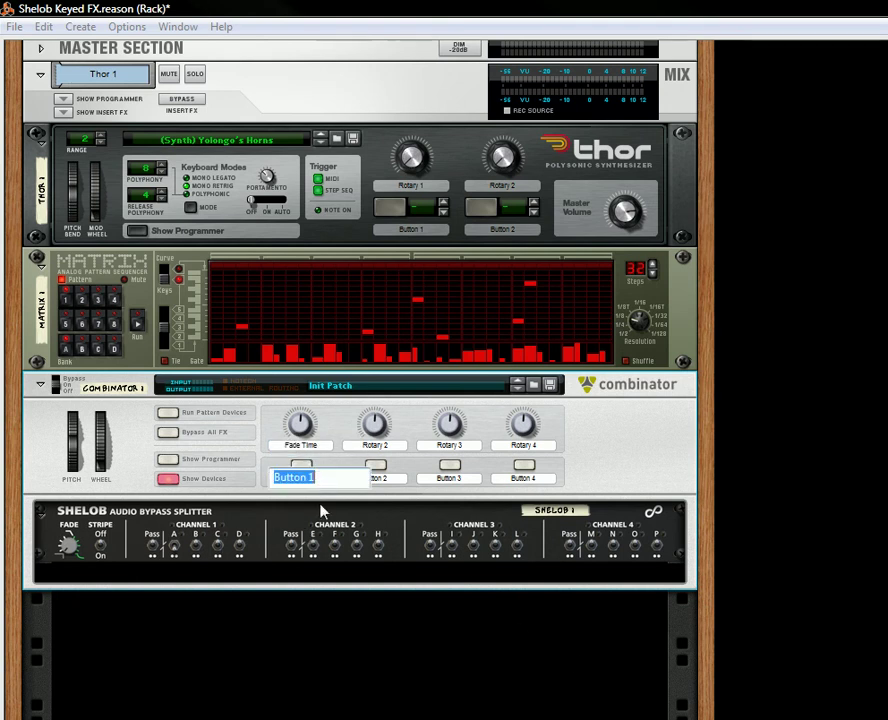
pyautogui.write('Fade')
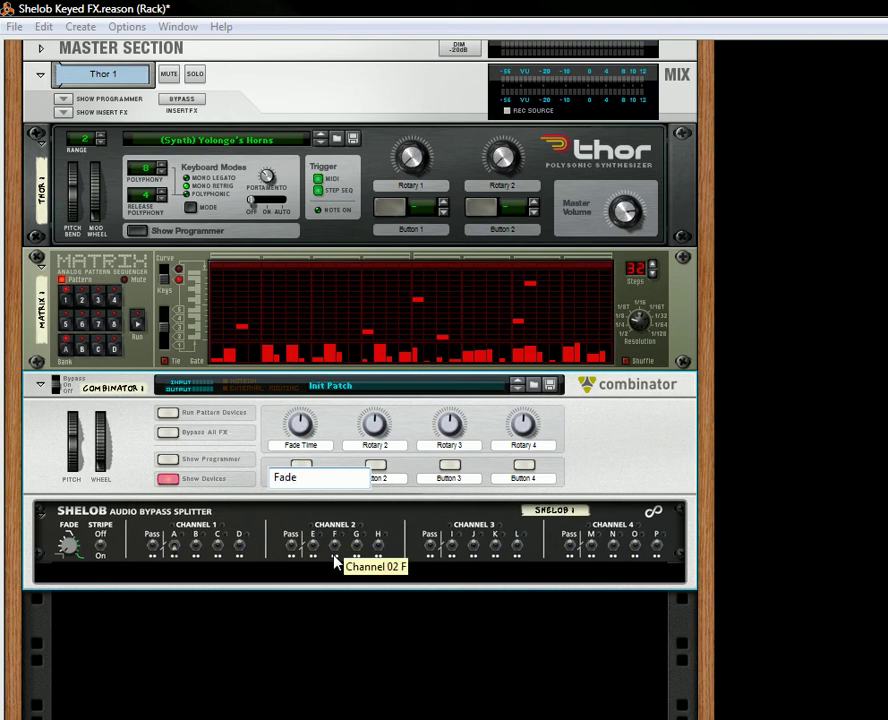
pyautogui.write(' In / Out')
pyautogui.click(618, 478)
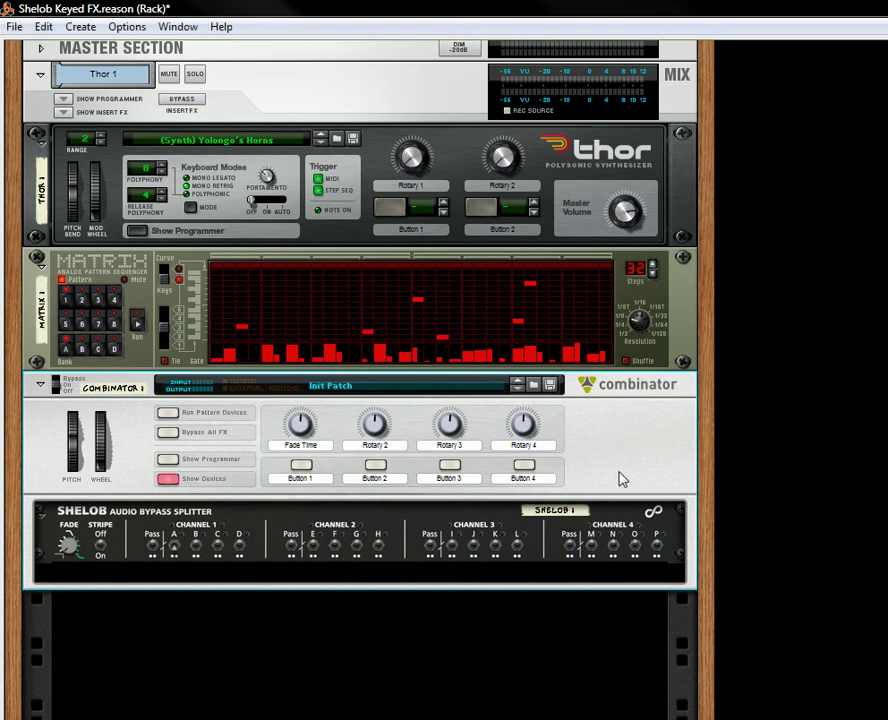
# - In the Combinator programmer, select Shelob 1 and set Rotary 1's modulation target, currently Stripe
pyautogui.click(173, 462)
pyautogui.click(122, 508)
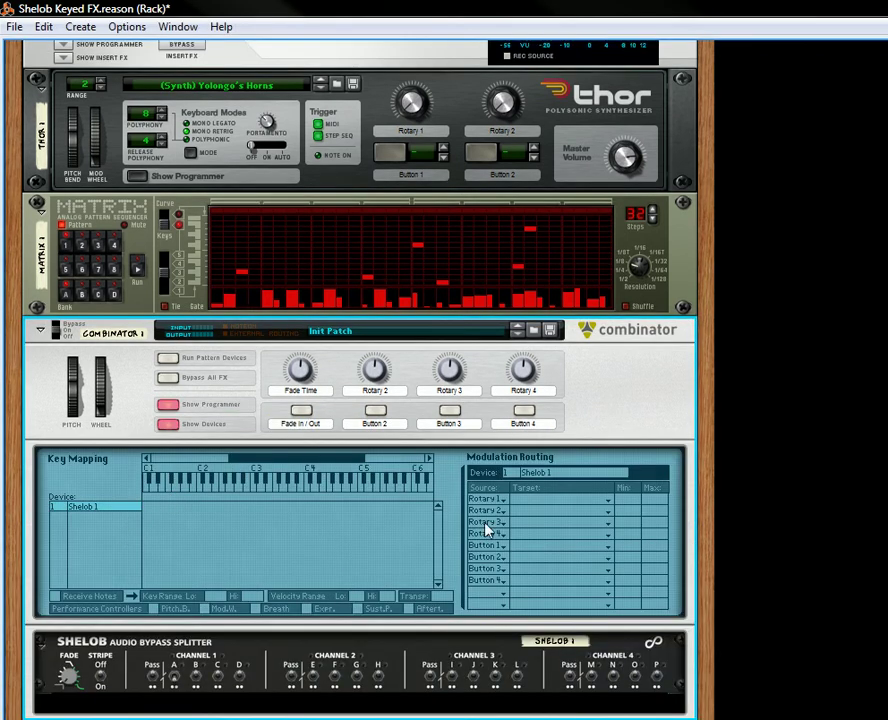
pyautogui.scroll(-3, 696, 420)
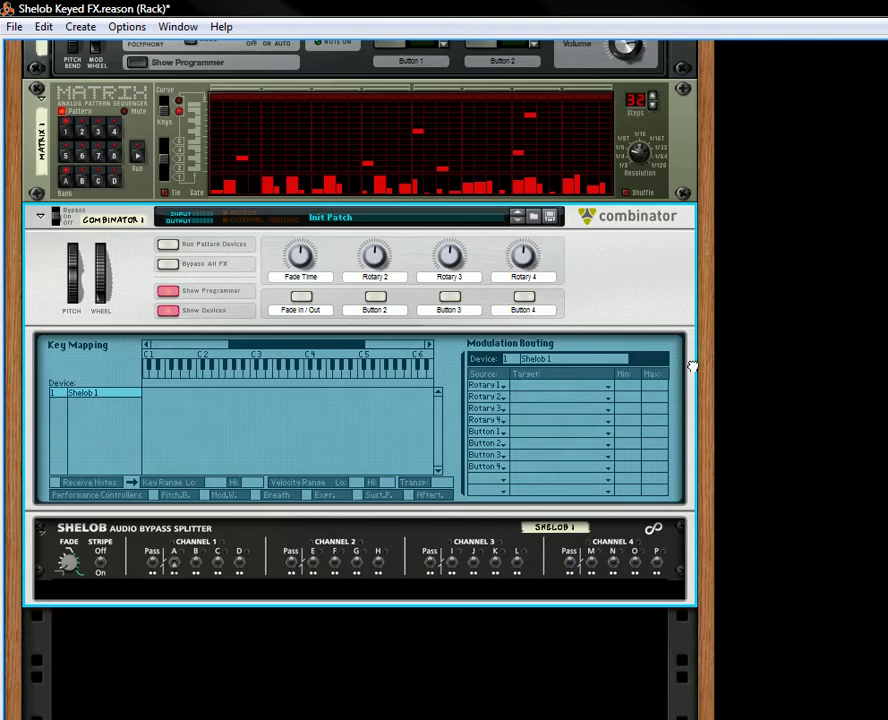
pyautogui.click(516, 386)
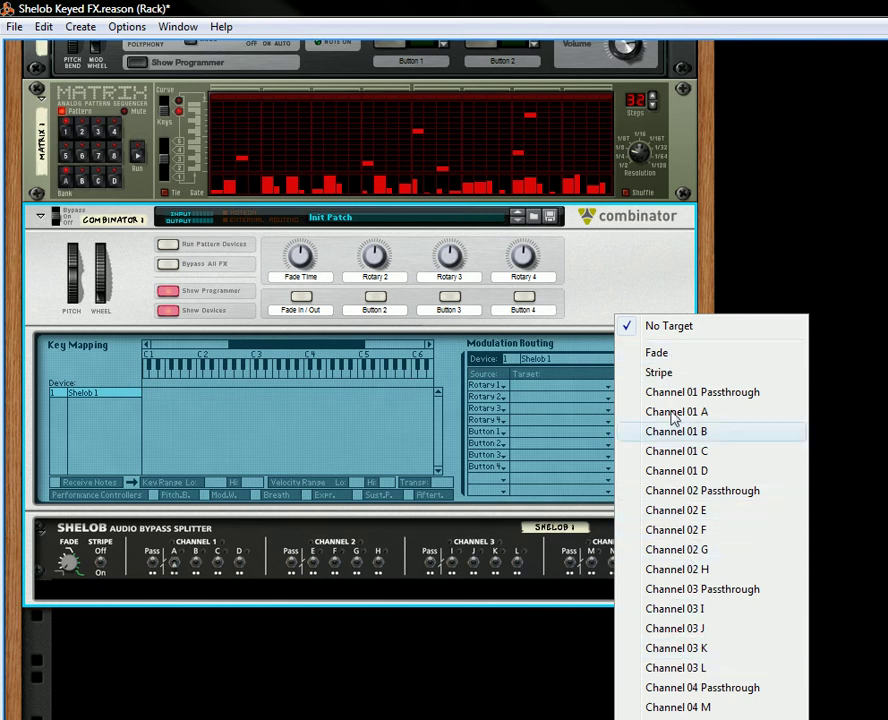
pyautogui.click(660, 372)
pyautogui.scroll(-2, 546, 312)
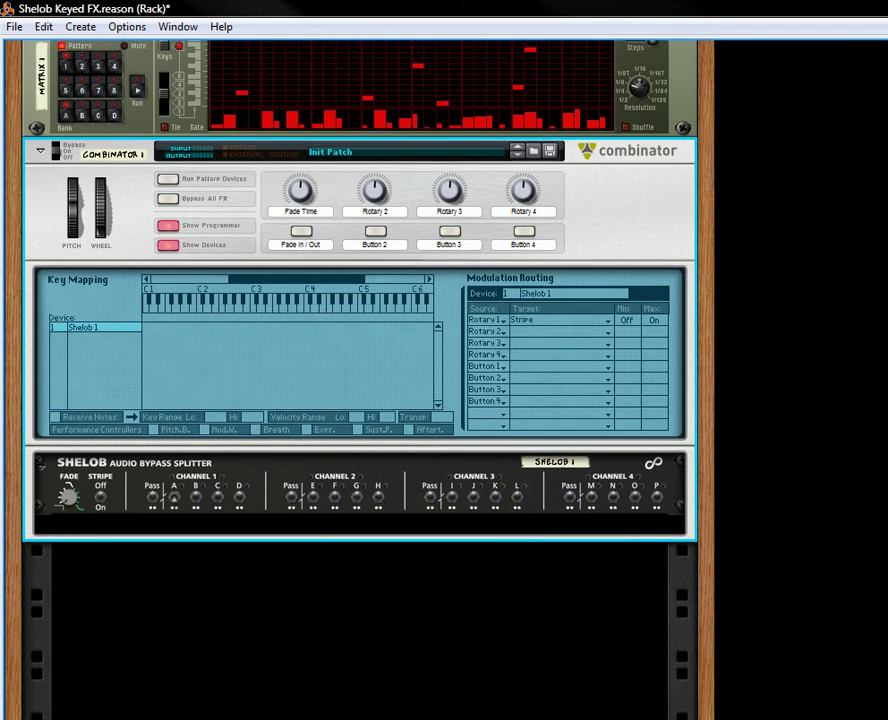
pyautogui.click(540, 320)
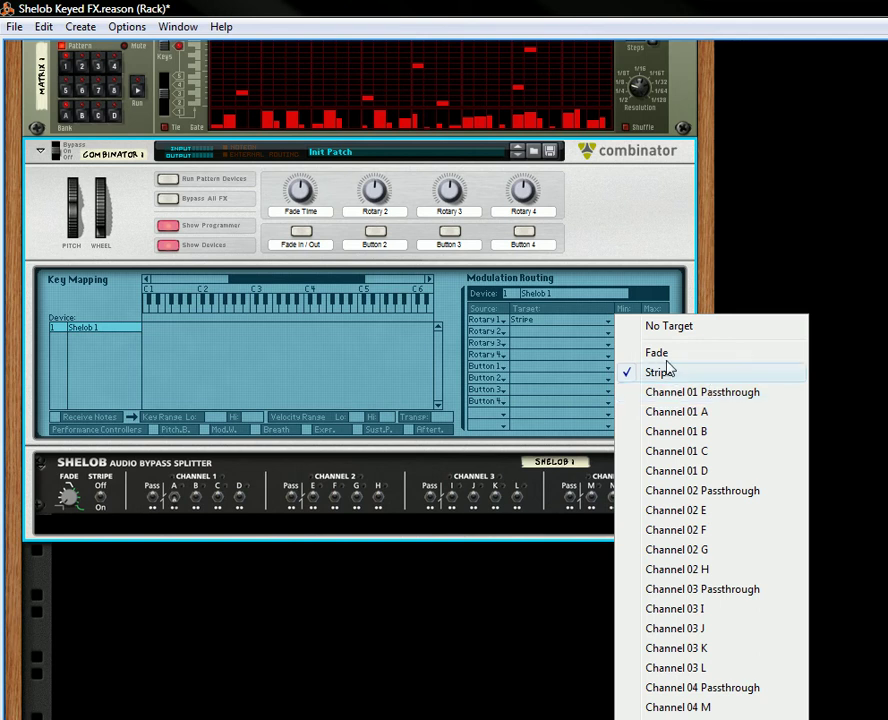
# - Set Rotary 1's target to Fade and turn the Fade Time knob to test it
pyautogui.press('Escape')
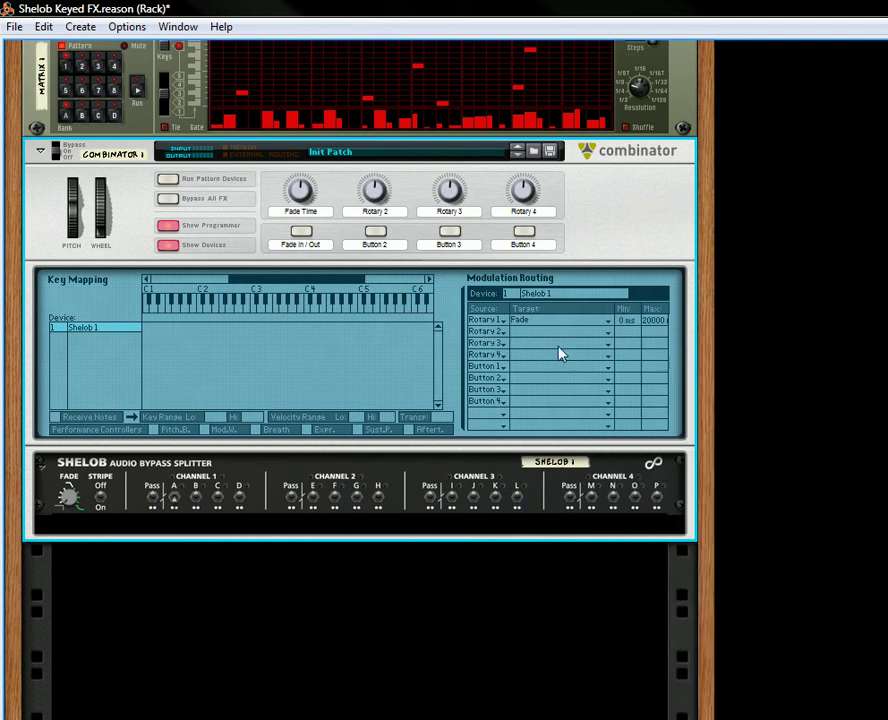
pyautogui.moveTo(312, 199)
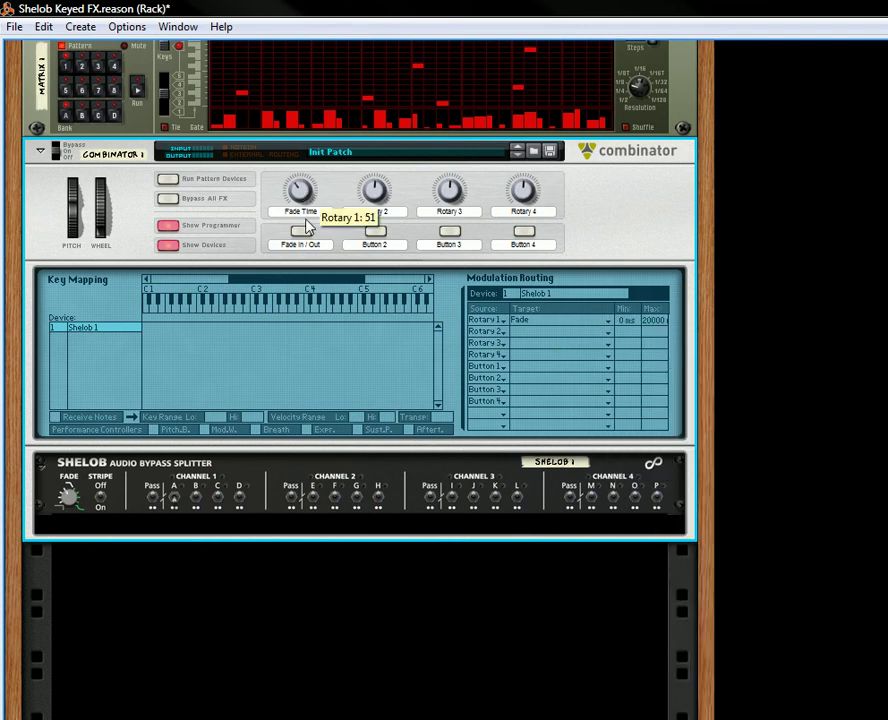
pyautogui.moveTo(312, 199); pyautogui.dragTo(329, 183)
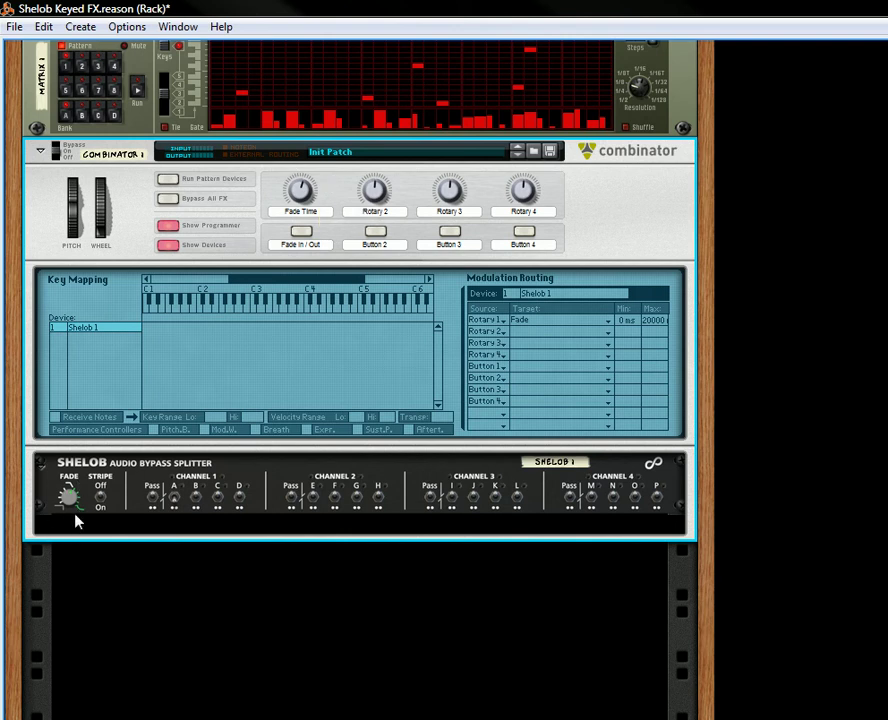
pyautogui.moveTo(308, 210); pyautogui.dragTo(301, 258)
# - Route Button 1 to Channel 01 A with Min On, then toggle Fade In / Out to test
pyautogui.click(522, 370)
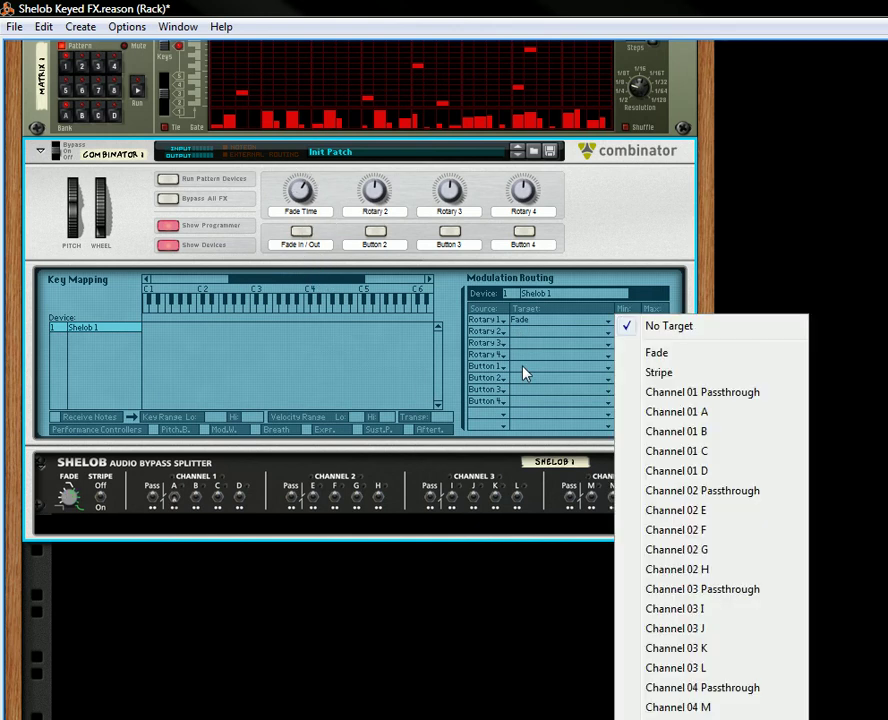
pyautogui.click(659, 414)
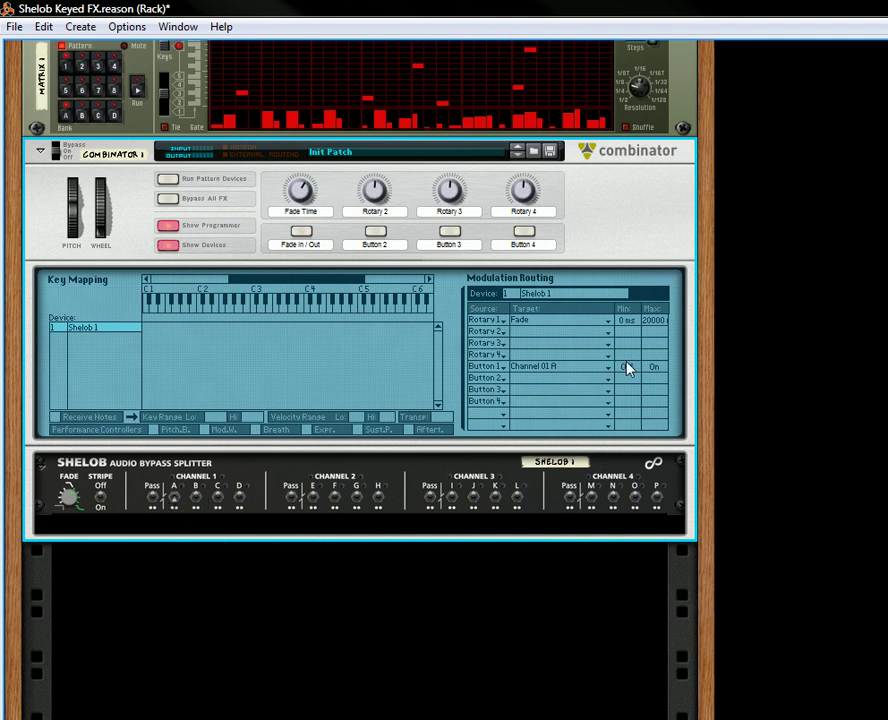
pyautogui.moveTo(632, 372); pyautogui.dragTo(666, 376)
pyautogui.click(301, 232)
pyautogui.click(306, 232)
# - Rename the Combinator button label to 'Fade Out / In'
pyautogui.doubleClick(316, 246)
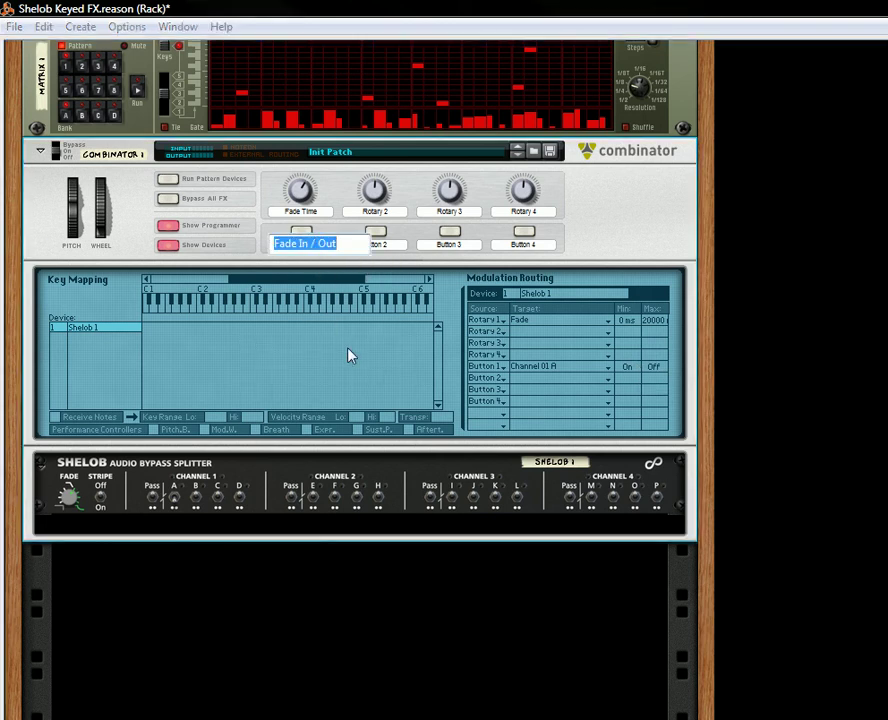
pyautogui.write('Fade O')
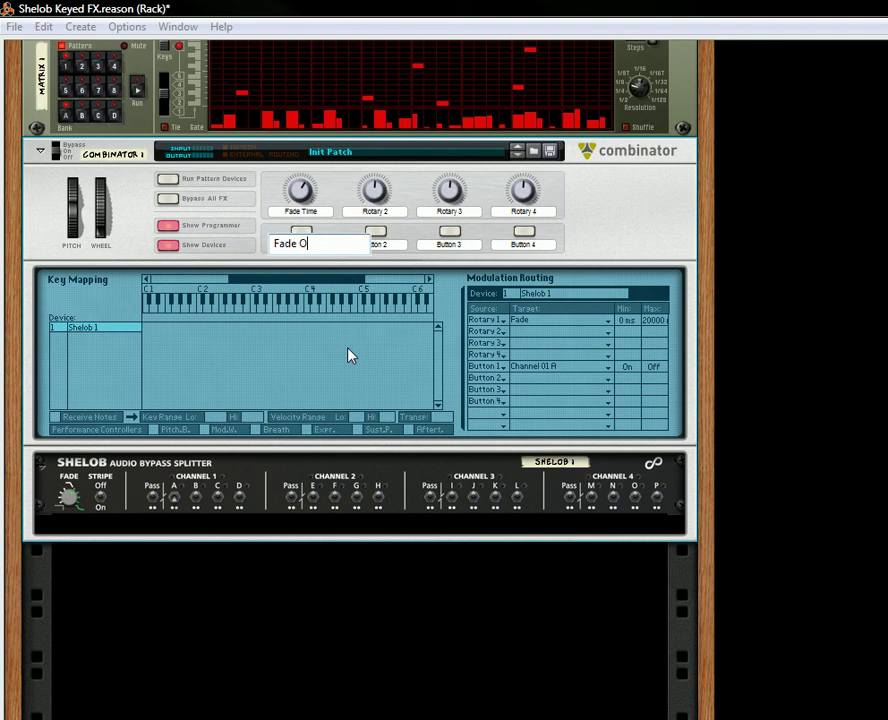
pyautogui.write('ut / In')
pyautogui.press('Return')
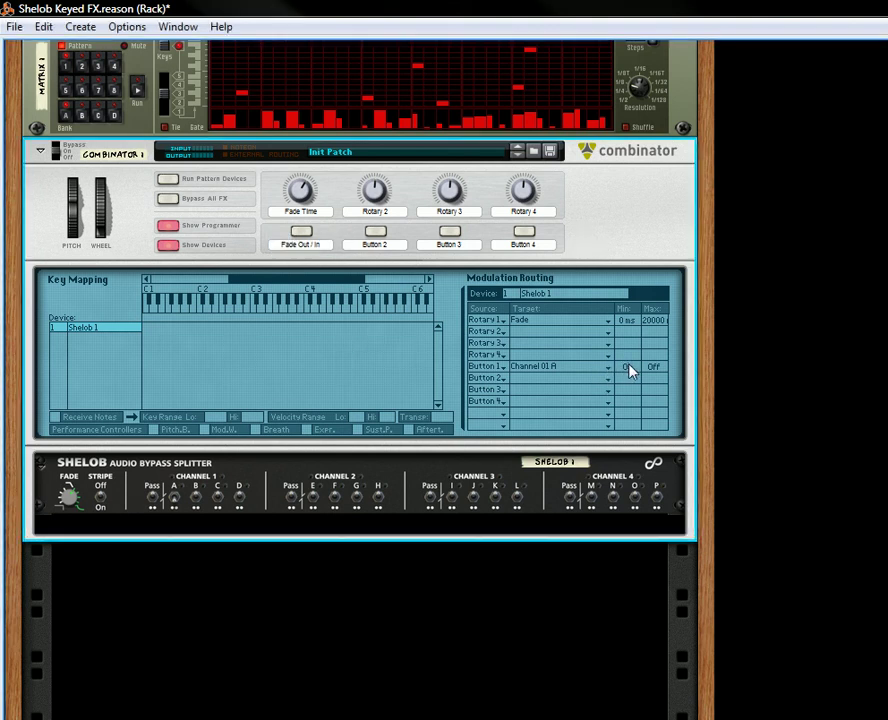
# - Set Button 1's Channel 01 A range to Off–On, test it, then start the Matrix pattern
pyautogui.click(628, 367)
pyautogui.click(655, 367)
pyautogui.click(305, 236)
pyautogui.click(305, 236)
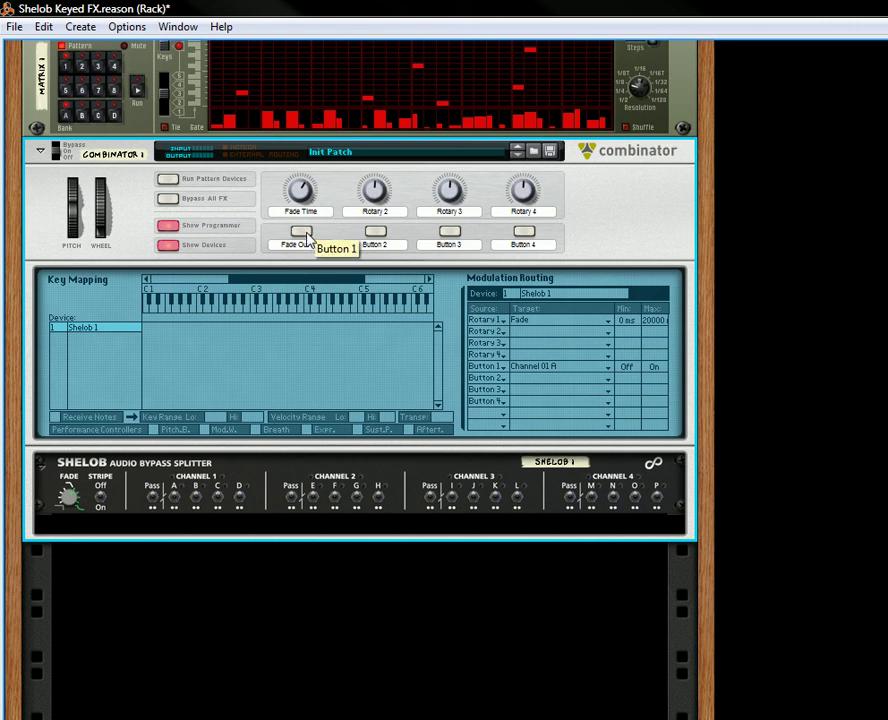
pyautogui.click(137, 95)
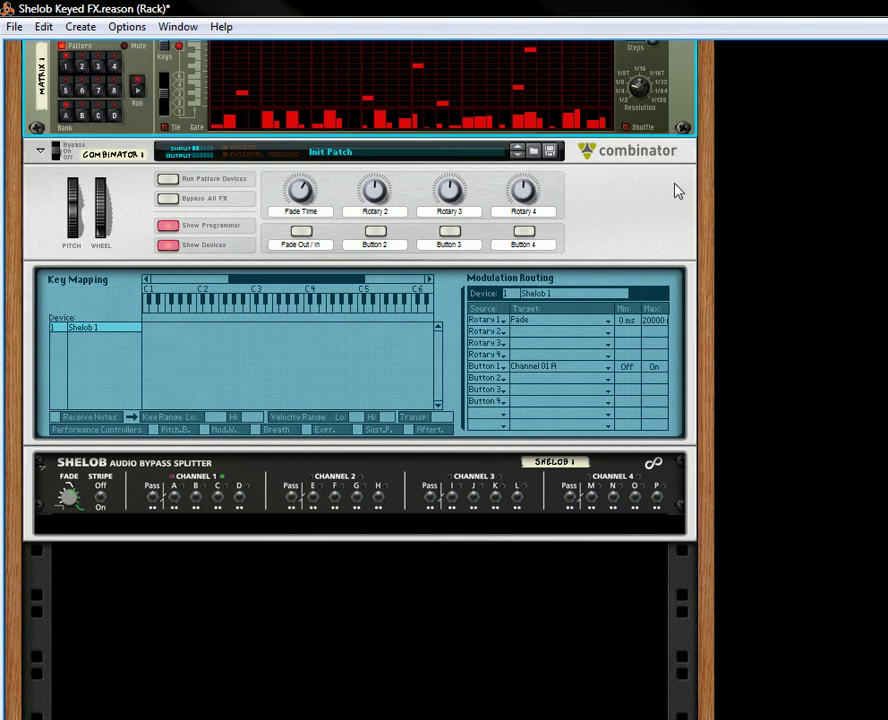
# - Turn Fade Time up to about 89, toggle Fade Out / In to fade Shelob Channel 1 out and in, then stop the Matrix
pyautogui.moveTo(710, 174); pyautogui.dragTo(702, 305)
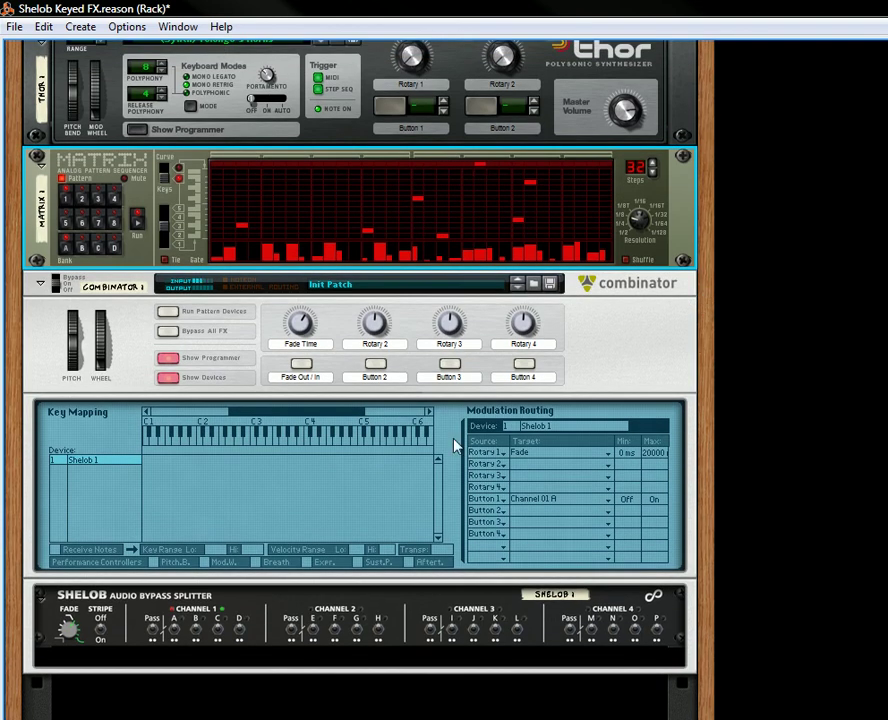
pyautogui.moveTo(309, 333); pyautogui.dragTo(327, 303)
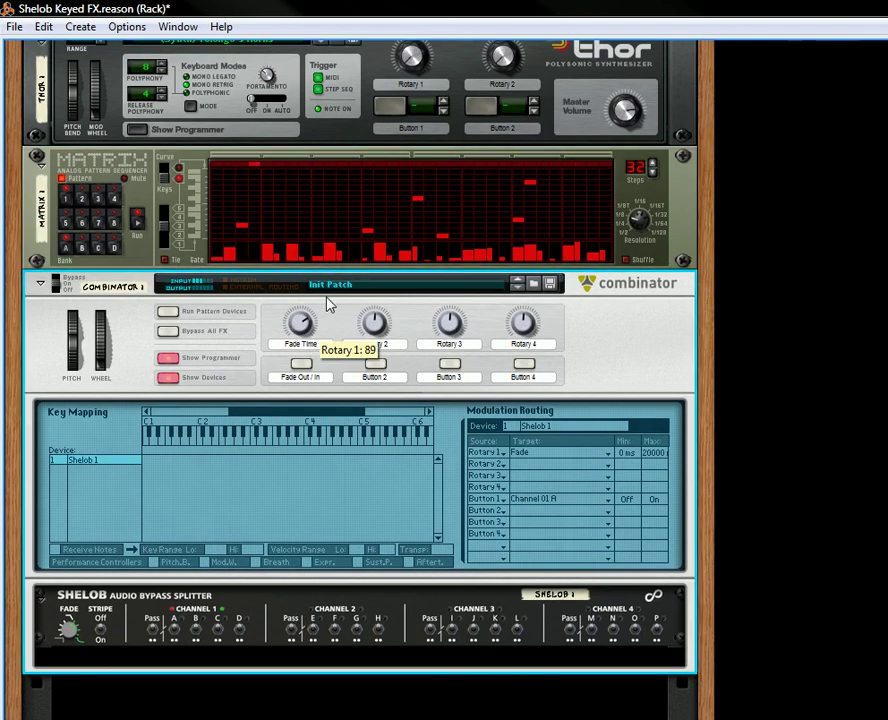
pyautogui.click(302, 365)
pyautogui.click(301, 365)
pyautogui.click(128, 230)
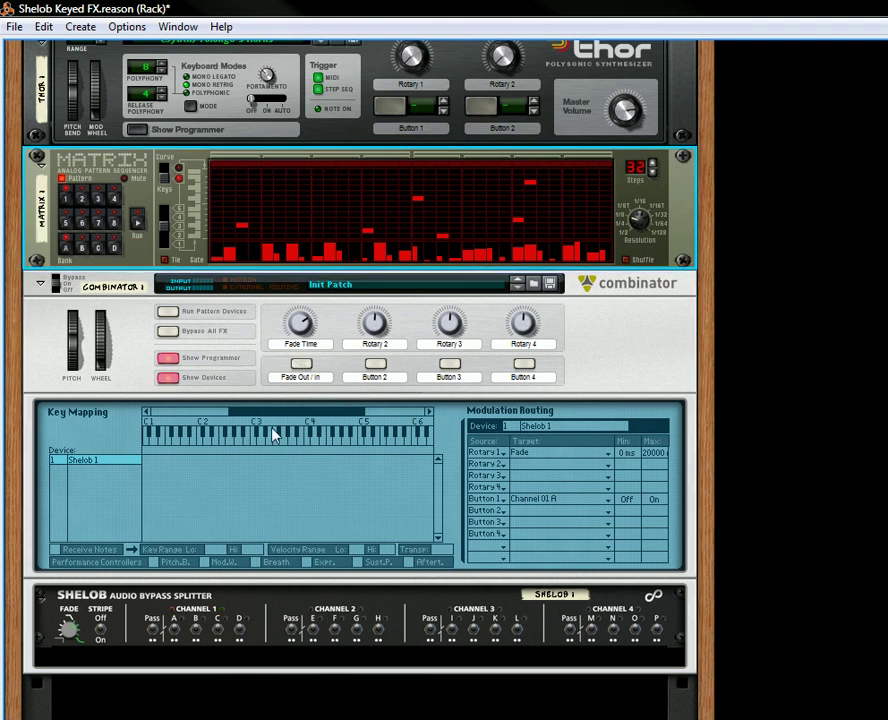